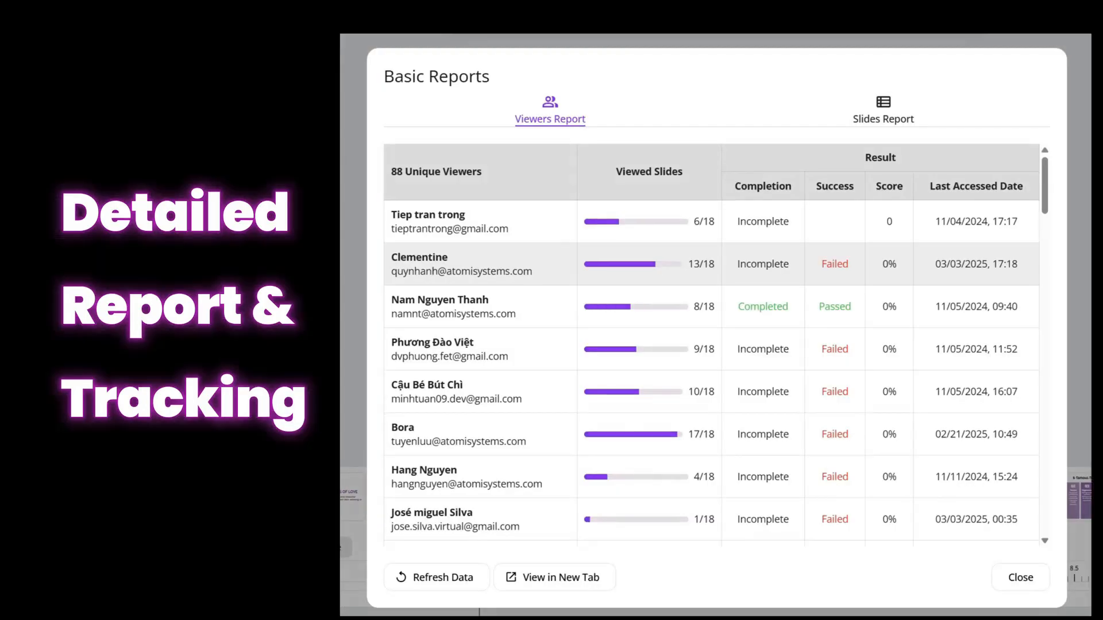
{"action": "scroll", "coordinate": [711, 345], "scroll_direction": "down", "scroll_amount": 3}
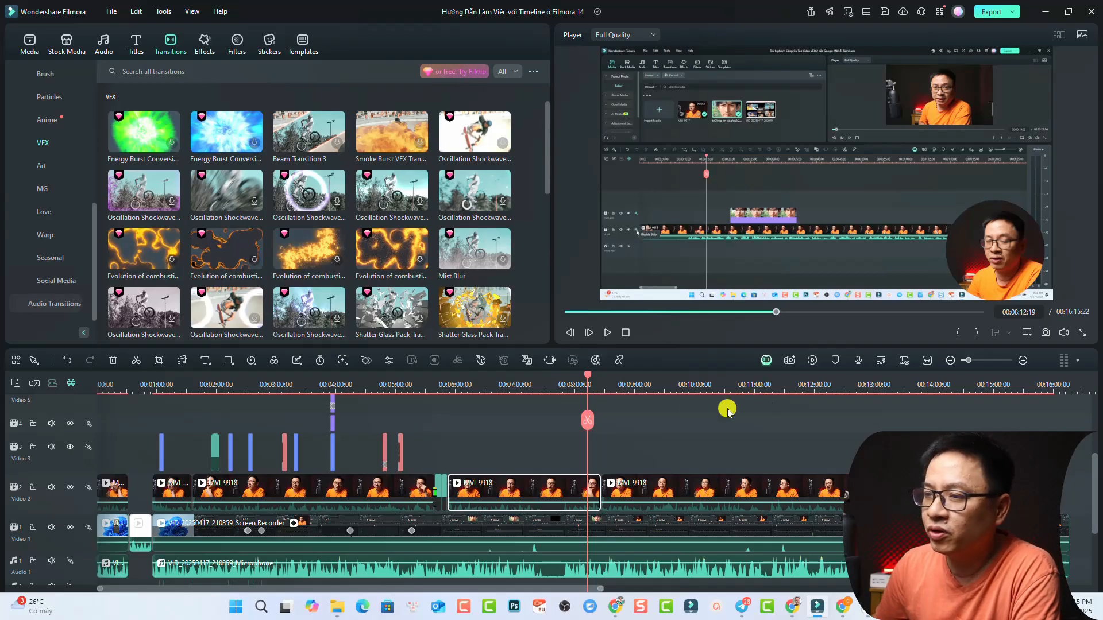
- Split the last MVI_9918 clip on the Video 2 track at 00:10:58:02
{"action": "left_click", "coordinate": [675, 387]}
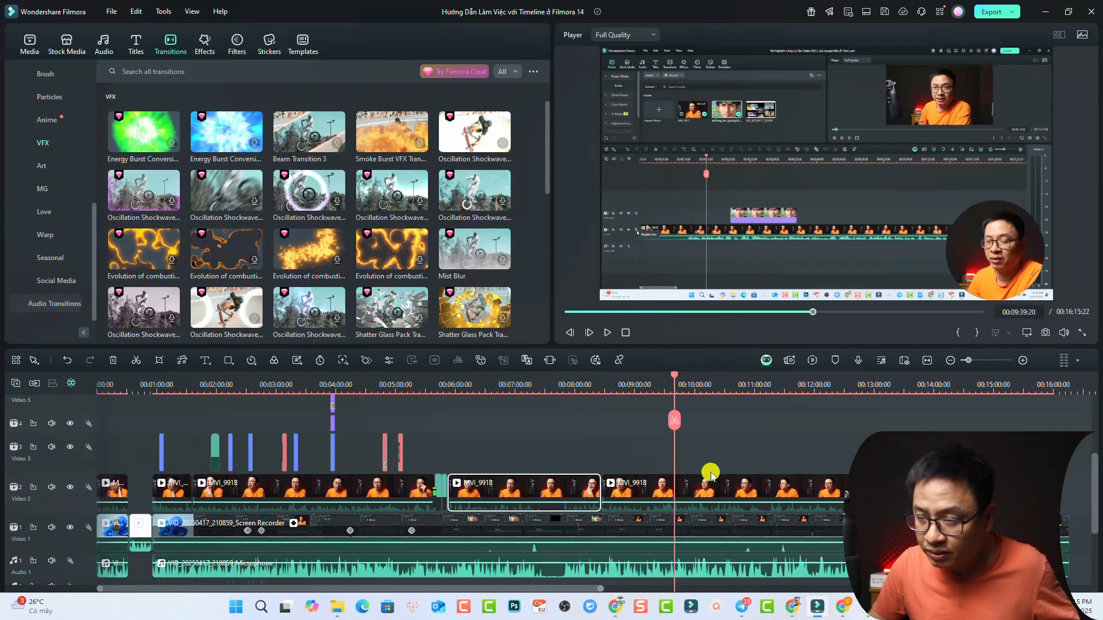
{"action": "scroll", "coordinate": [702, 504], "scroll_direction": "down", "scroll_amount": 1}
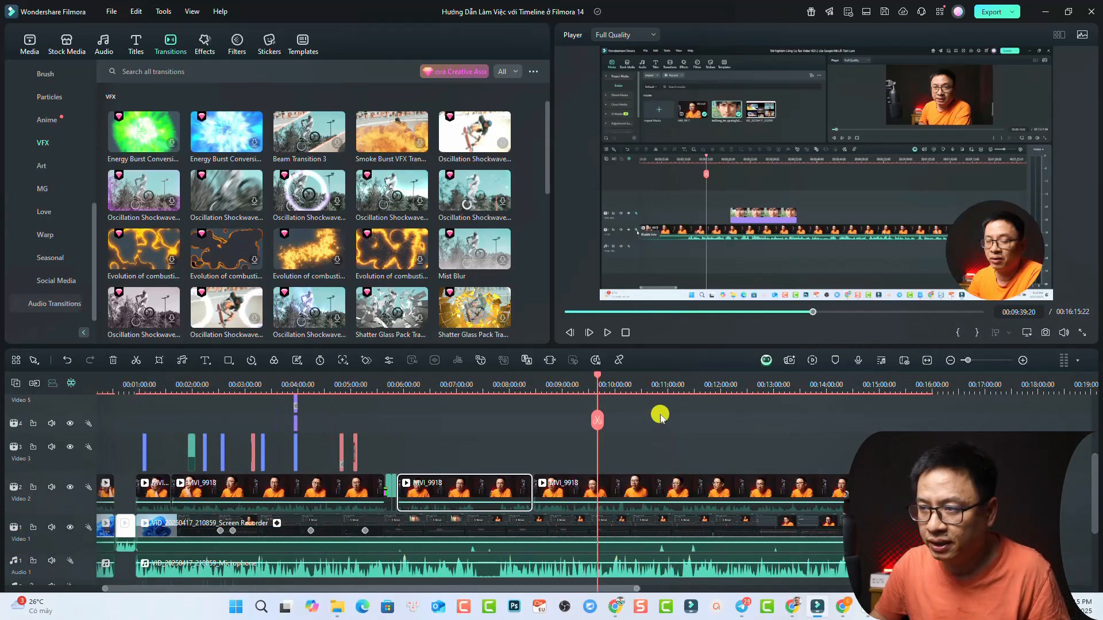
{"action": "left_click", "coordinate": [666, 390]}
{"action": "left_click", "coordinate": [657, 495]}
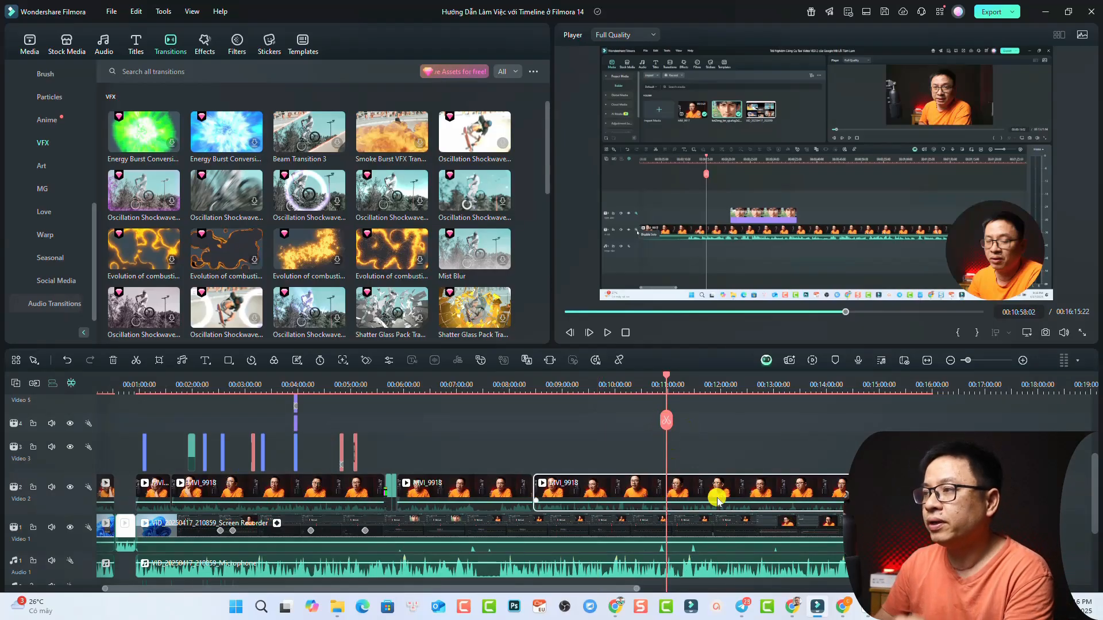
{"action": "key", "text": "ctrl+b"}
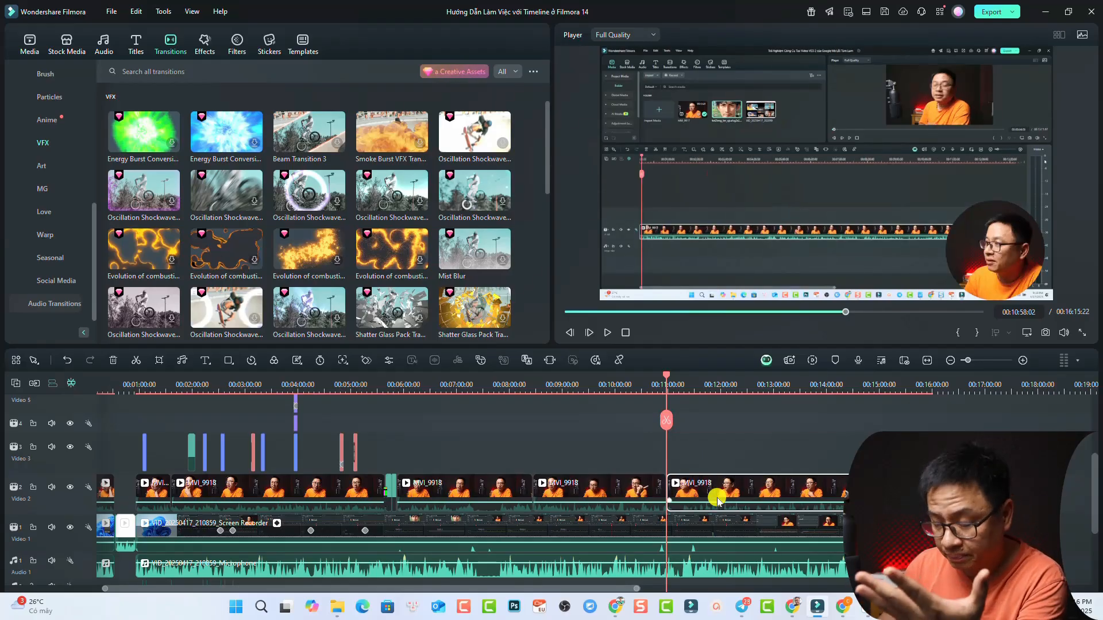
- Remove the applied effects from the MVI_9918 clip that follows the new split on the Video 2 track
{"action": "left_click", "coordinate": [650, 384]}
{"action": "left_click", "coordinate": [643, 485]}
{"action": "left_click", "coordinate": [711, 386]}
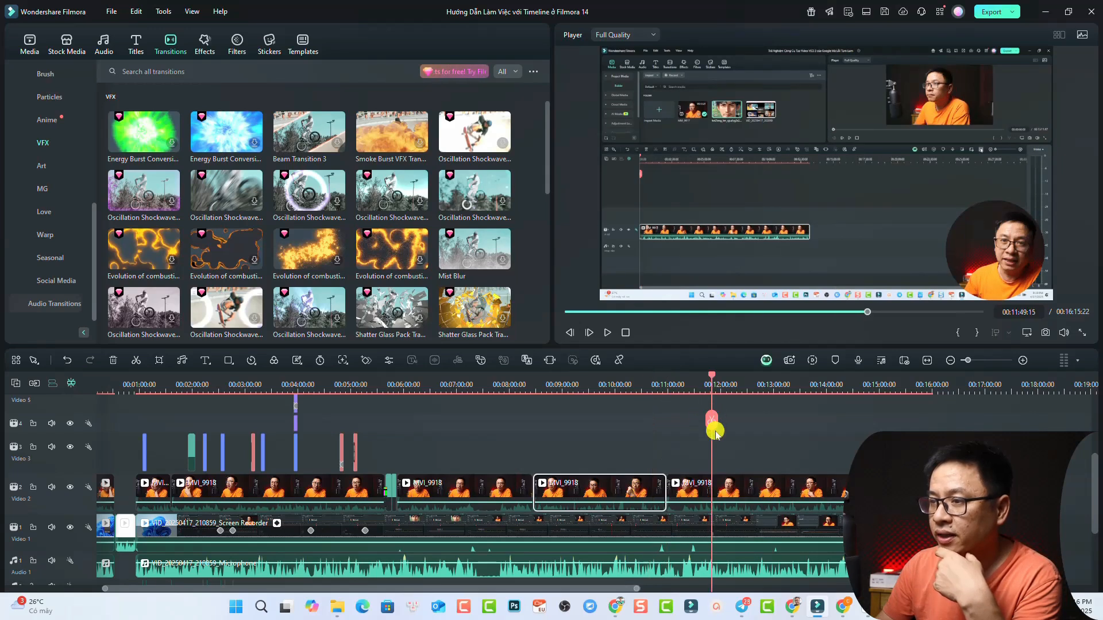
{"action": "left_click", "coordinate": [713, 493]}
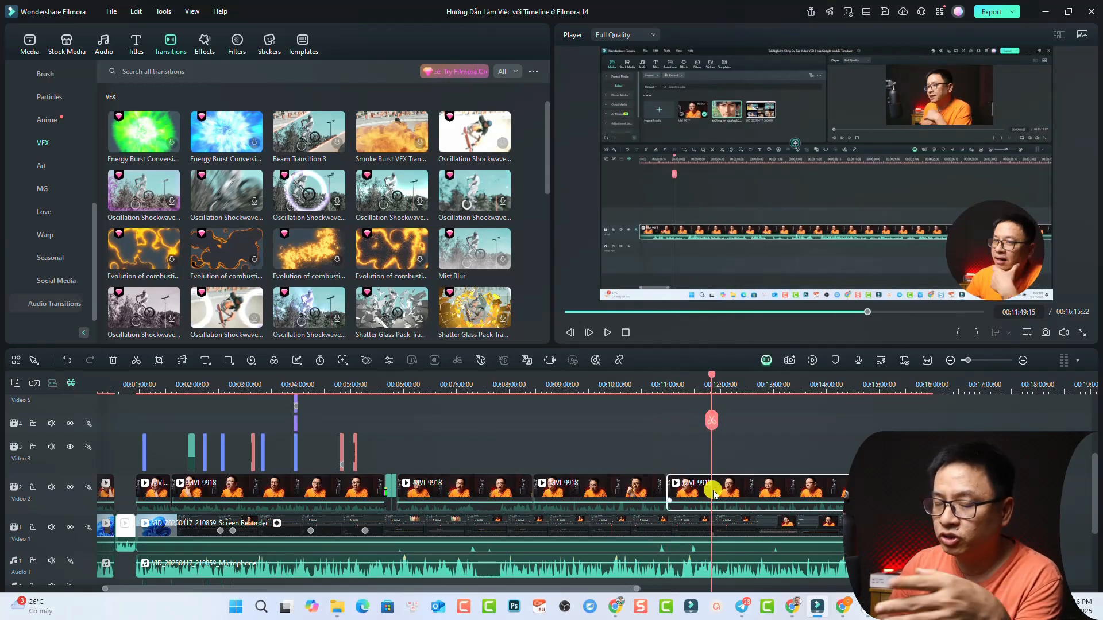
{"action": "right_click", "coordinate": [714, 493]}
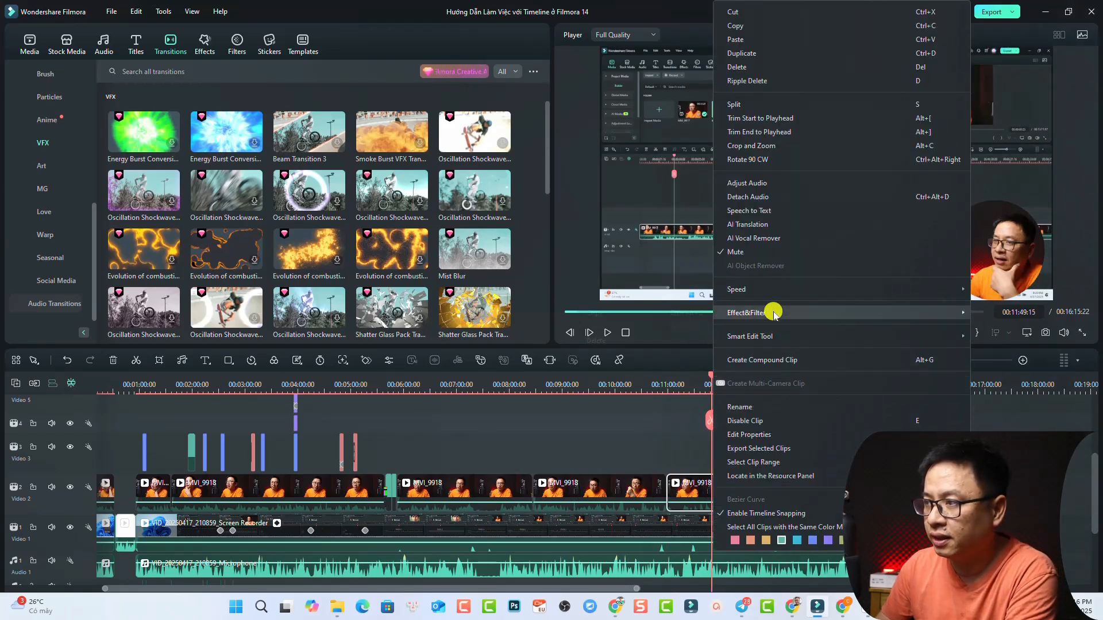
{"action": "mouse_move", "coordinate": [899, 310]}
{"action": "left_click", "coordinate": [604, 339]}
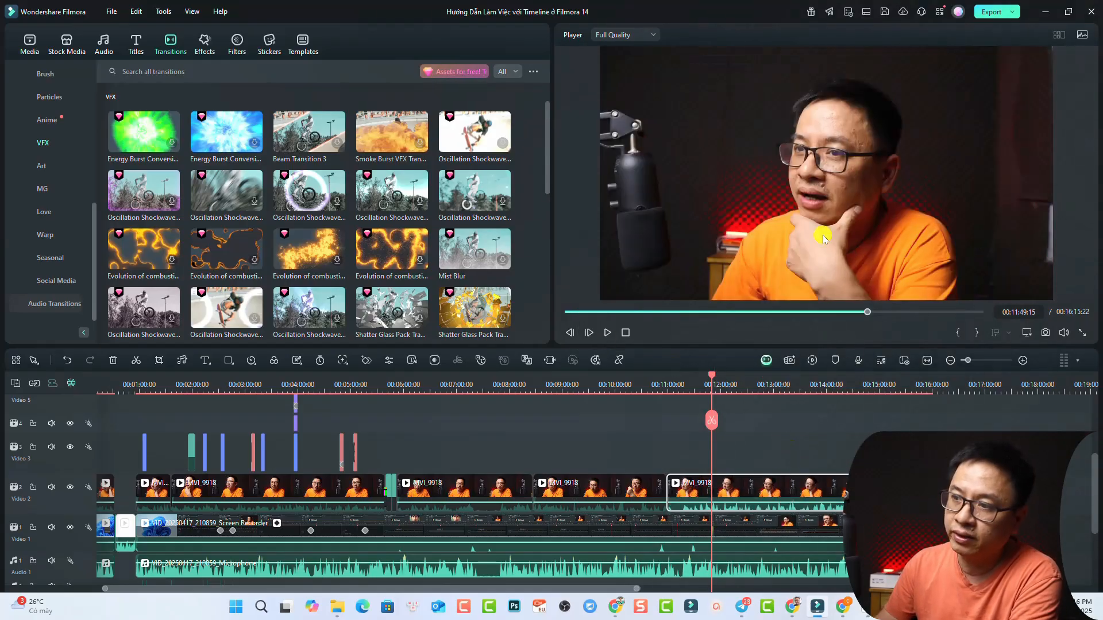
- Mute the MVI_9918 clip after the split and the VID_20250417_210859_Microphone audio clip
{"action": "right_click", "coordinate": [701, 489]}
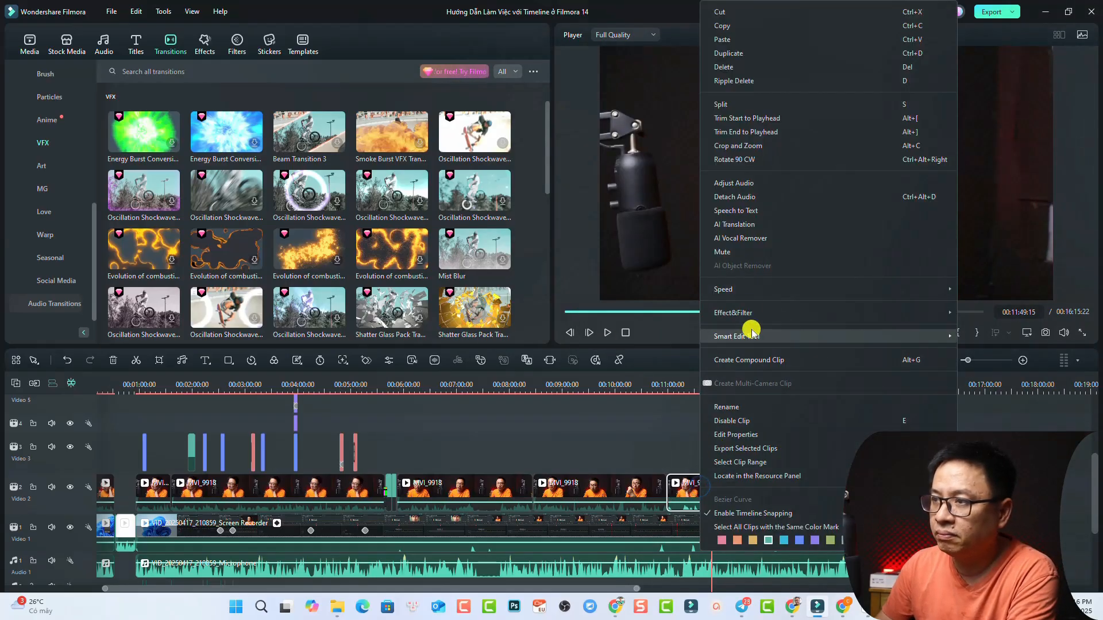
{"action": "left_click", "coordinate": [726, 253]}
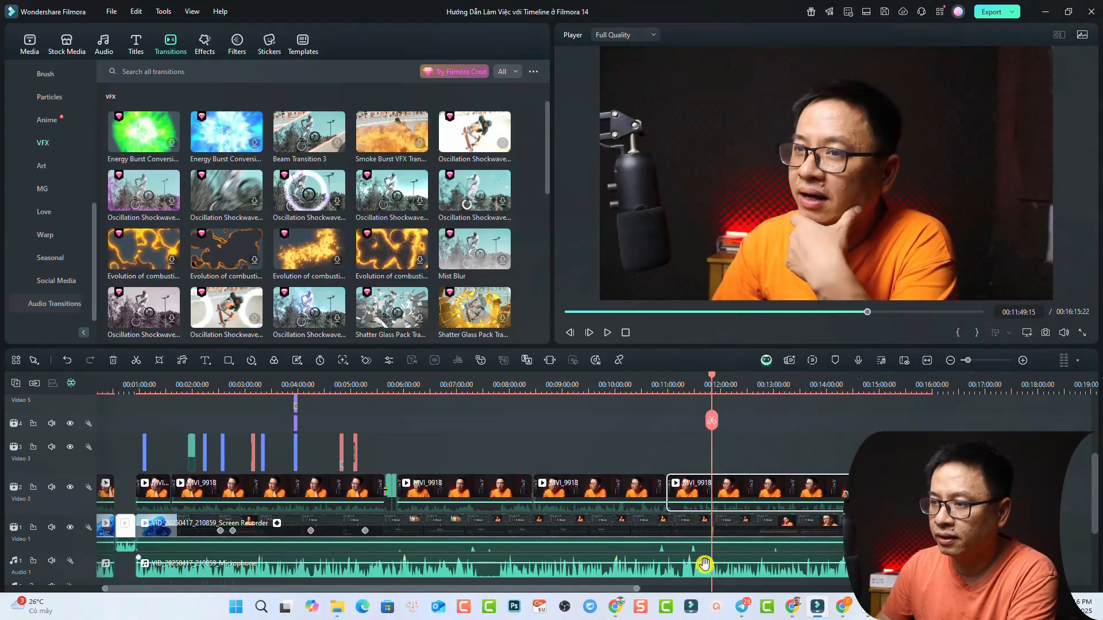
{"action": "right_click", "coordinate": [704, 569]}
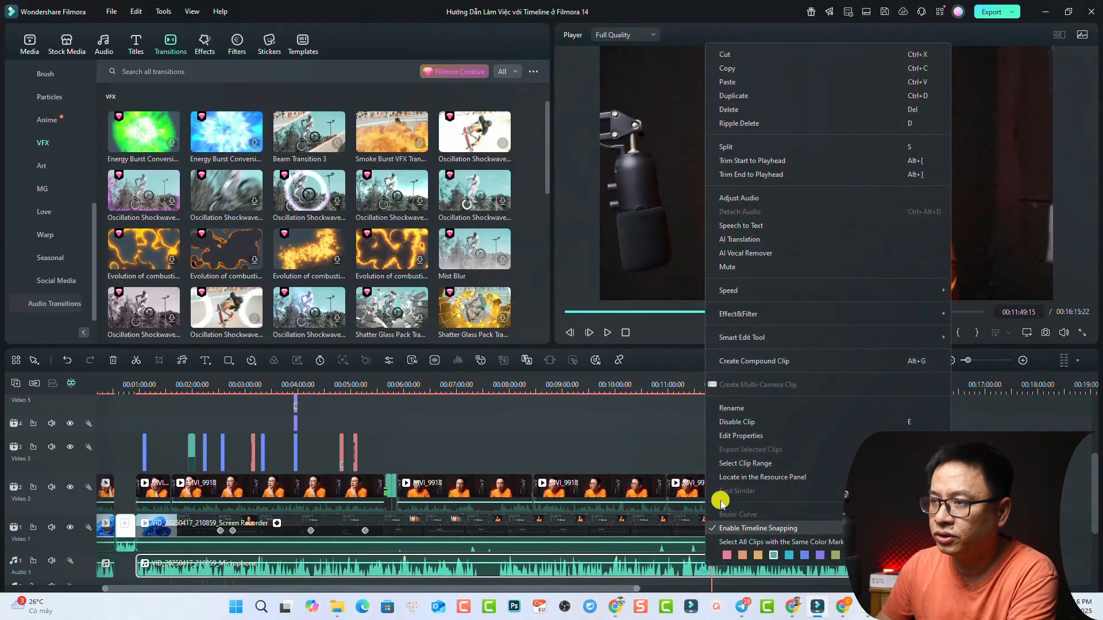
{"action": "left_click", "coordinate": [728, 267]}
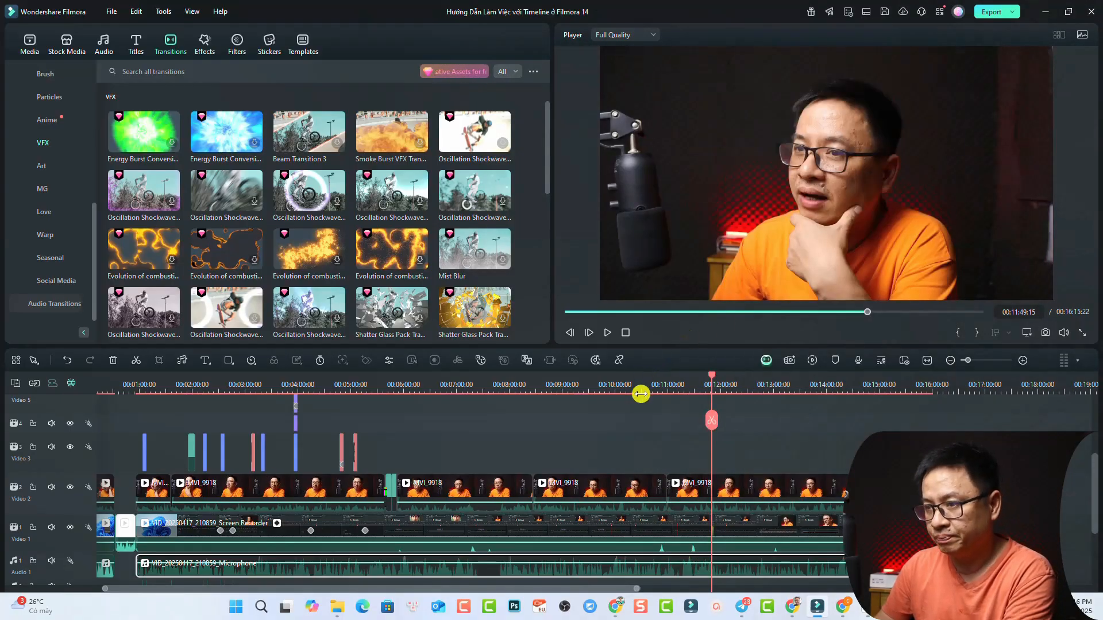
- Play back the cut between the two MVI_9918 clips near 00:10:58 and select the clip before the cut
{"action": "left_click", "coordinate": [641, 394]}
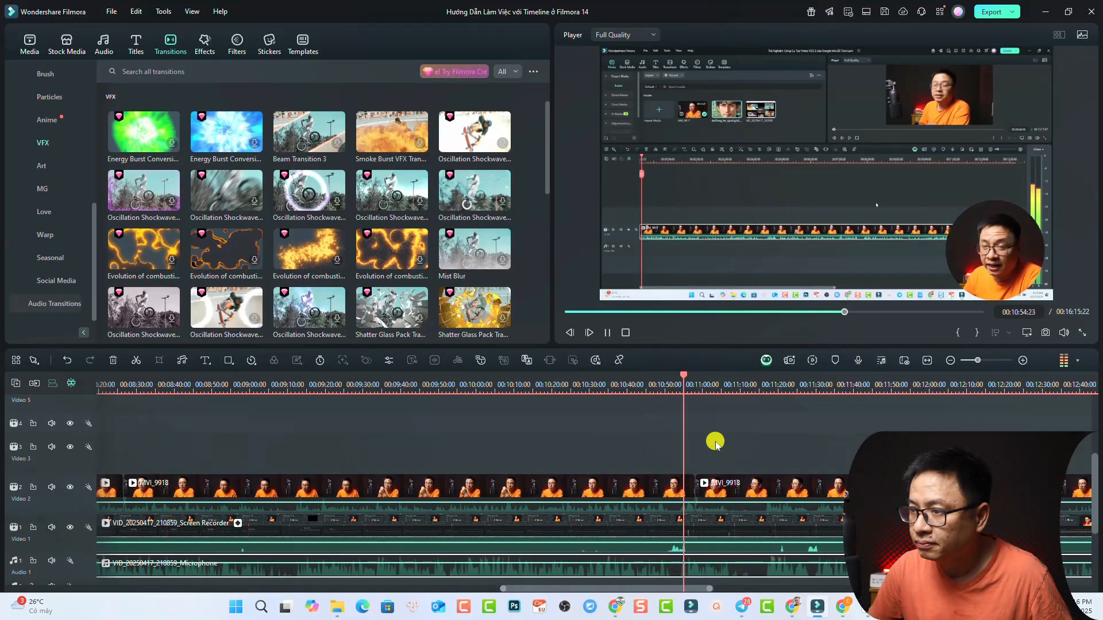
{"action": "key", "text": "space"}
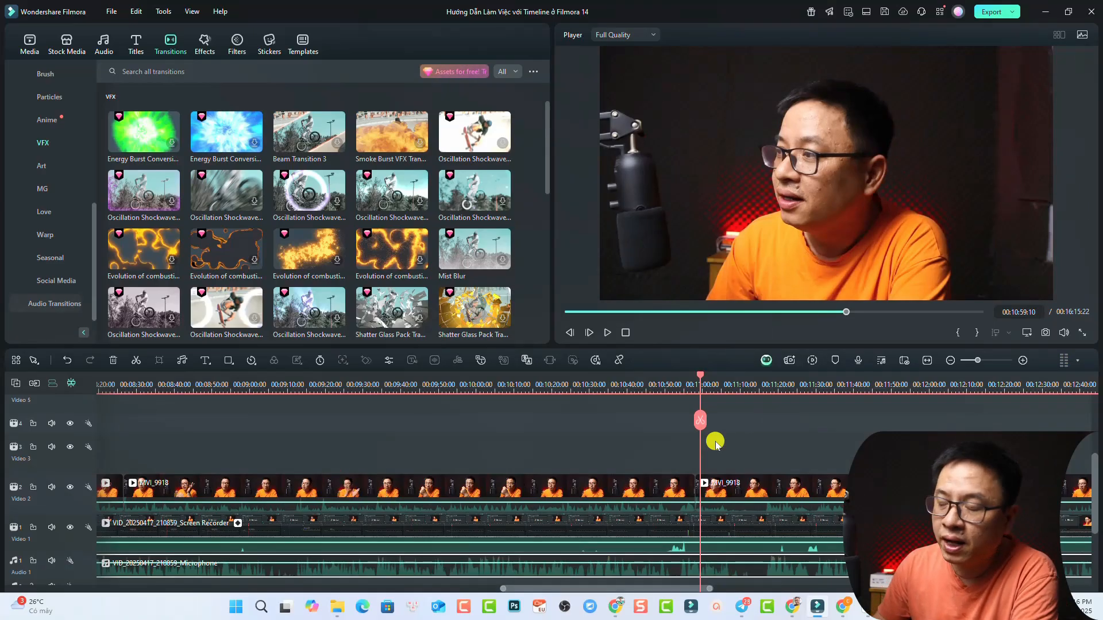
{"action": "left_click", "coordinate": [666, 491]}
{"action": "left_click", "coordinate": [714, 490]}
{"action": "left_click", "coordinate": [687, 491]}
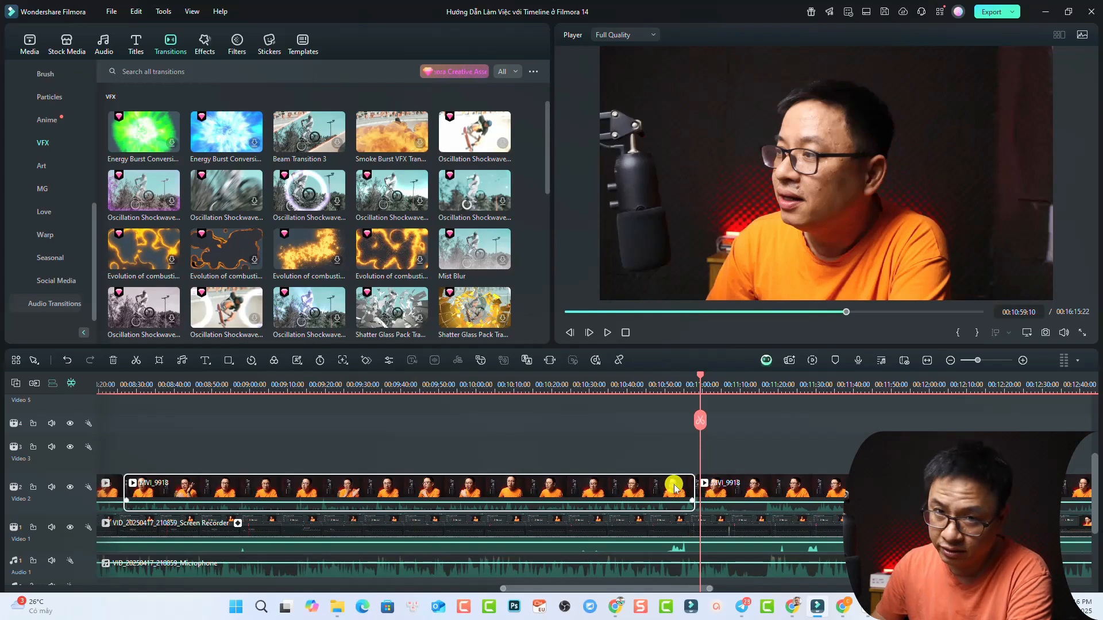
{"action": "left_click", "coordinate": [659, 386]}
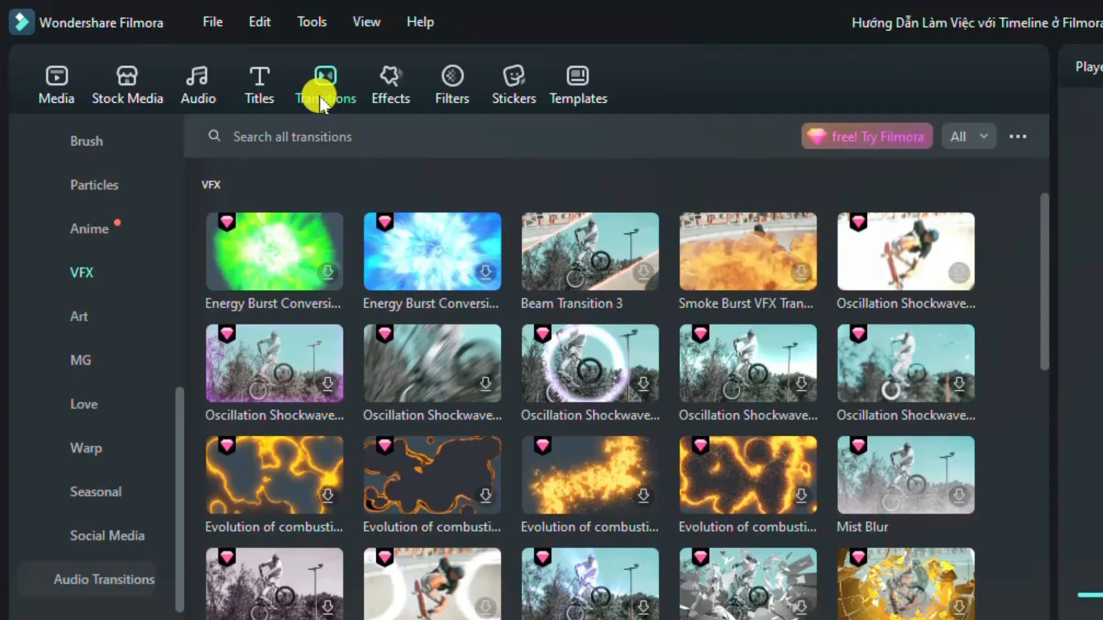
- Collapse the transition categories and review the favorite and downloaded transitions
{"action": "mouse_move", "coordinate": [180, 455]}
{"action": "left_mouse_down"}
{"action": "mouse_move", "coordinate": [163, 386]}
{"action": "mouse_move", "coordinate": [167, 185]}
{"action": "left_mouse_up"}
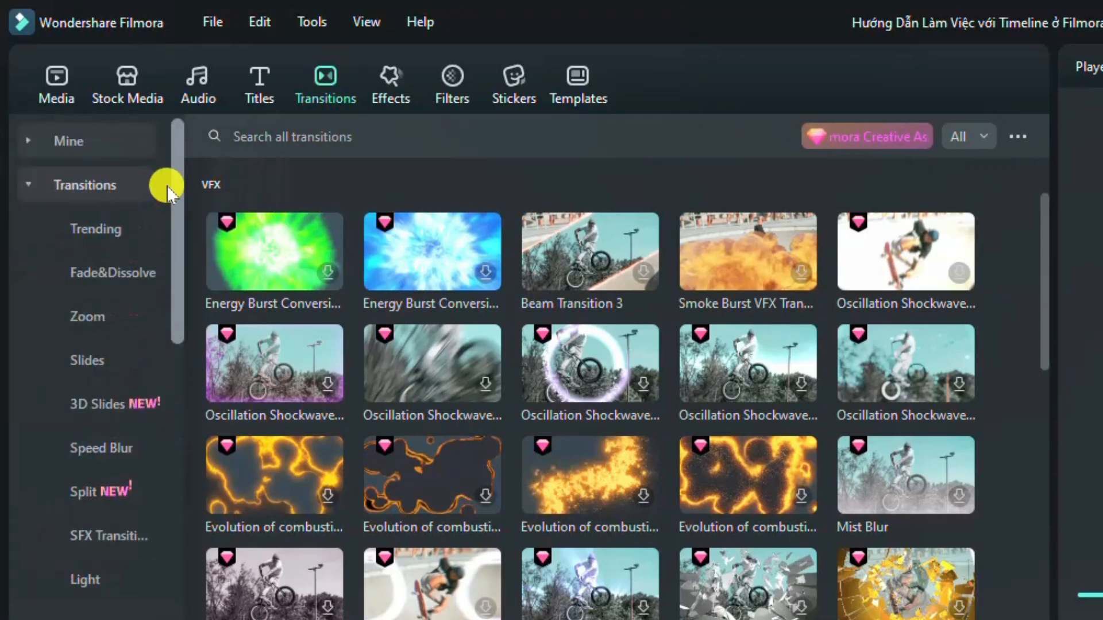
{"action": "left_click", "coordinate": [28, 185]}
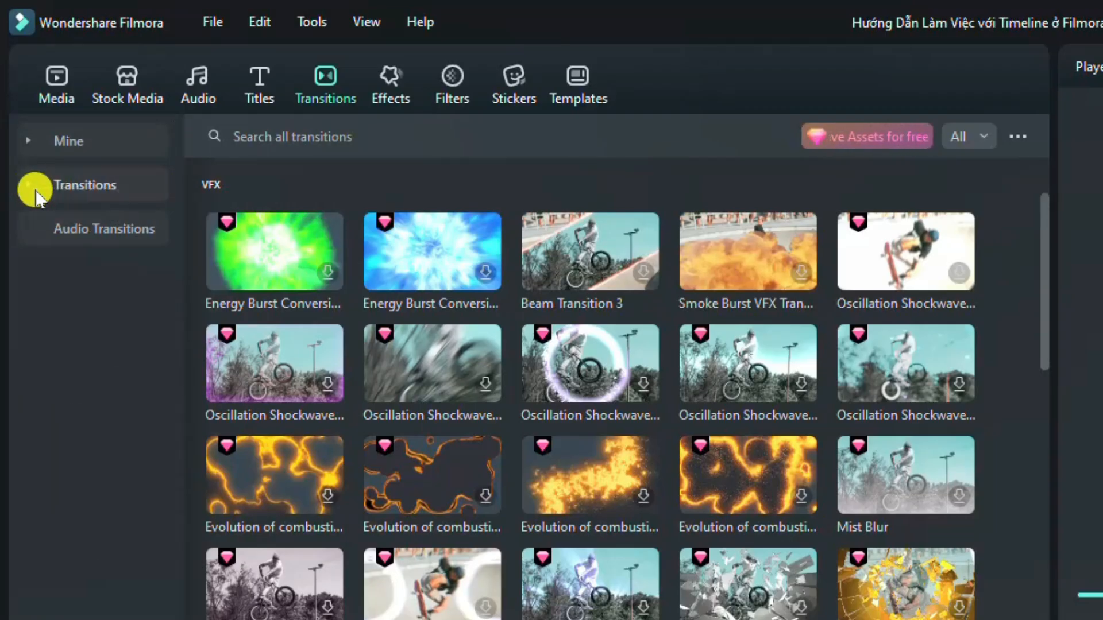
{"action": "left_click", "coordinate": [38, 149]}
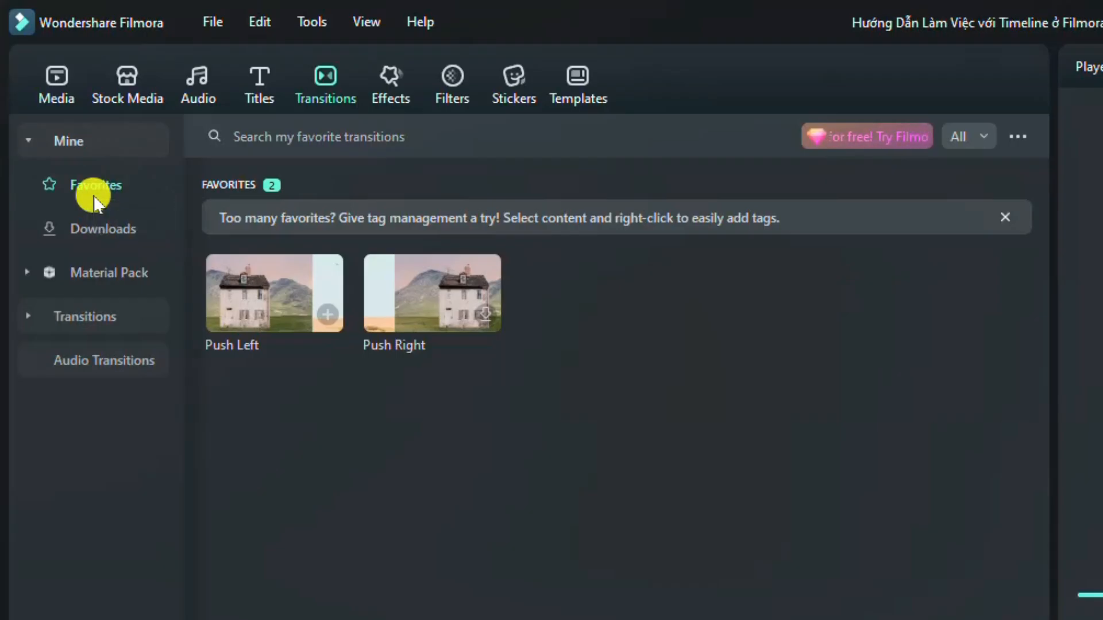
{"action": "left_click", "coordinate": [90, 225]}
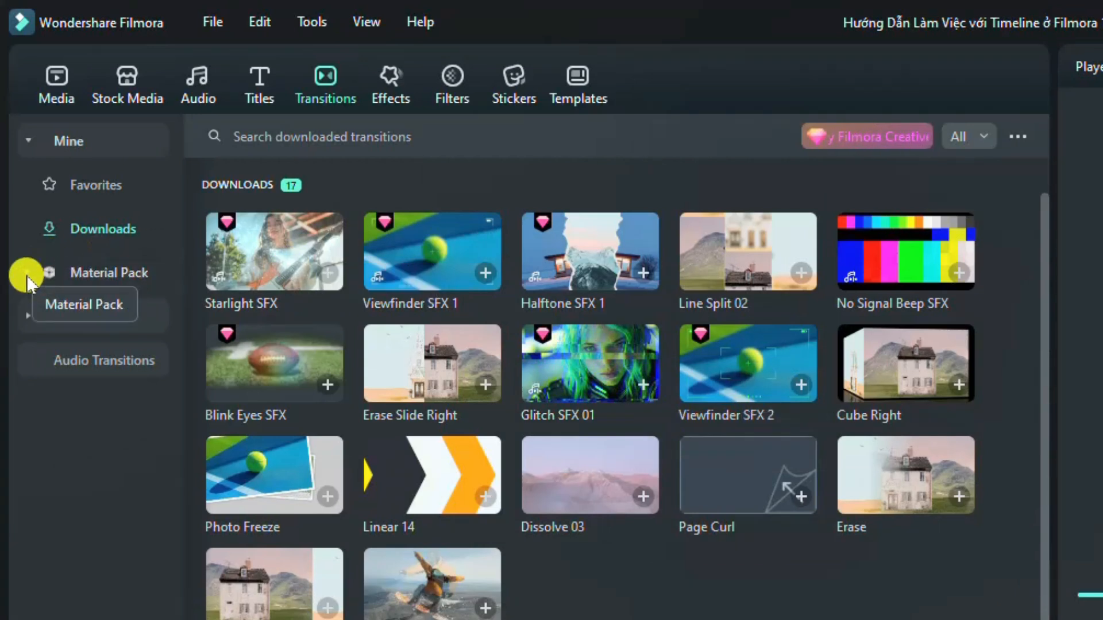
- Browse the transition categories from Trending through Fade&Dissolve, Zoom, Slides, 3D Slides, Speed Blur and Split to SFX Transitions
{"action": "left_click", "coordinate": [30, 320]}
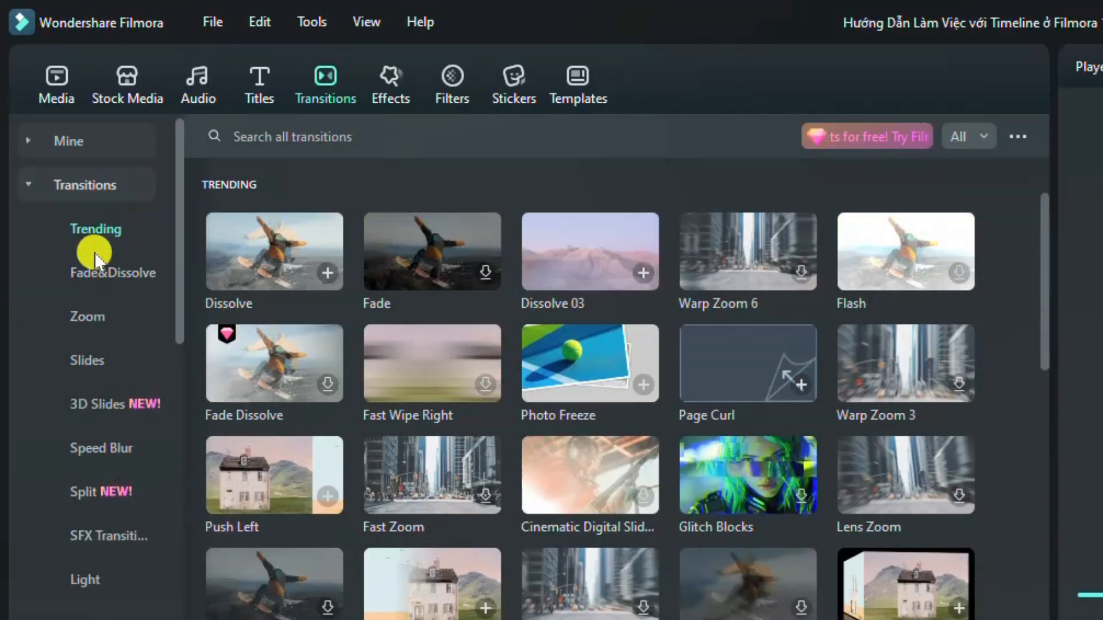
{"action": "left_click", "coordinate": [89, 273]}
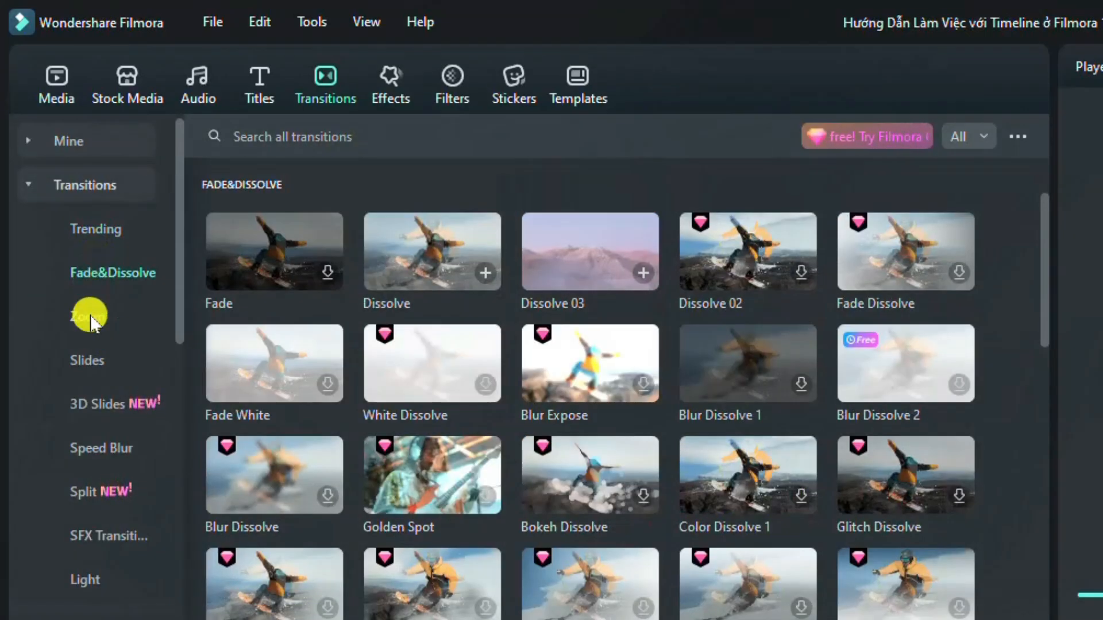
{"action": "left_click", "coordinate": [89, 316]}
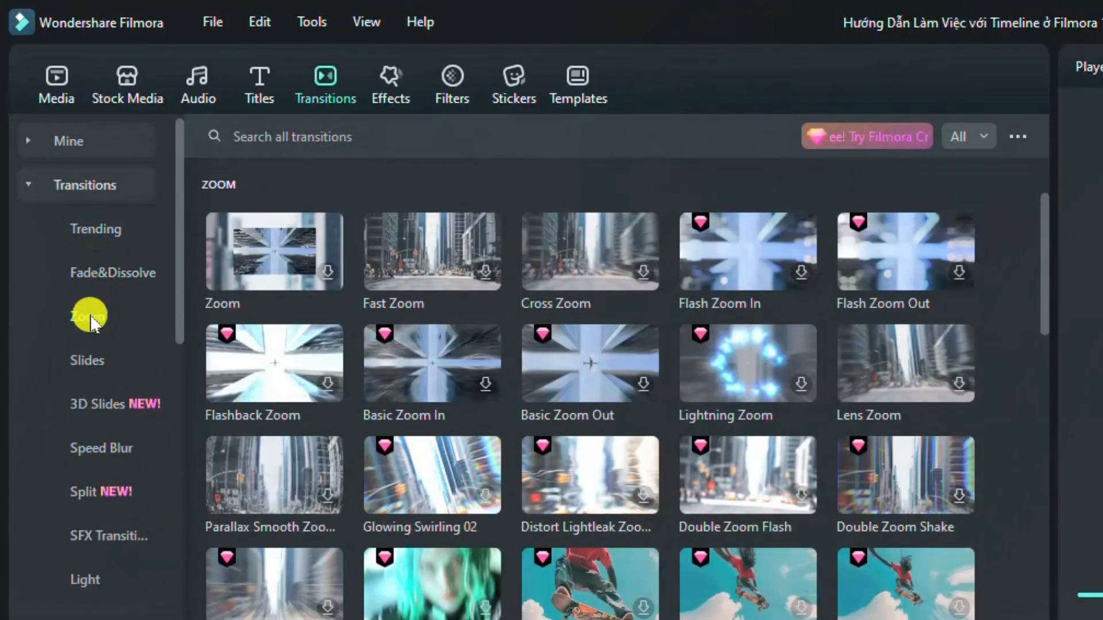
{"action": "left_click", "coordinate": [86, 359]}
{"action": "left_click", "coordinate": [85, 409]}
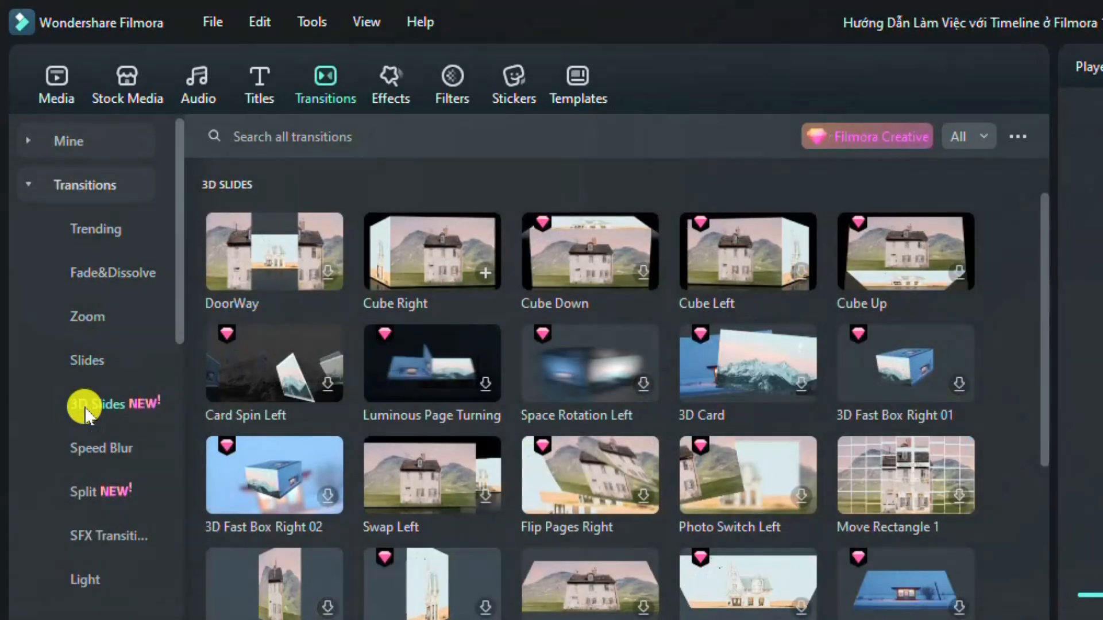
{"action": "left_click", "coordinate": [91, 450]}
{"action": "left_click", "coordinate": [95, 493]}
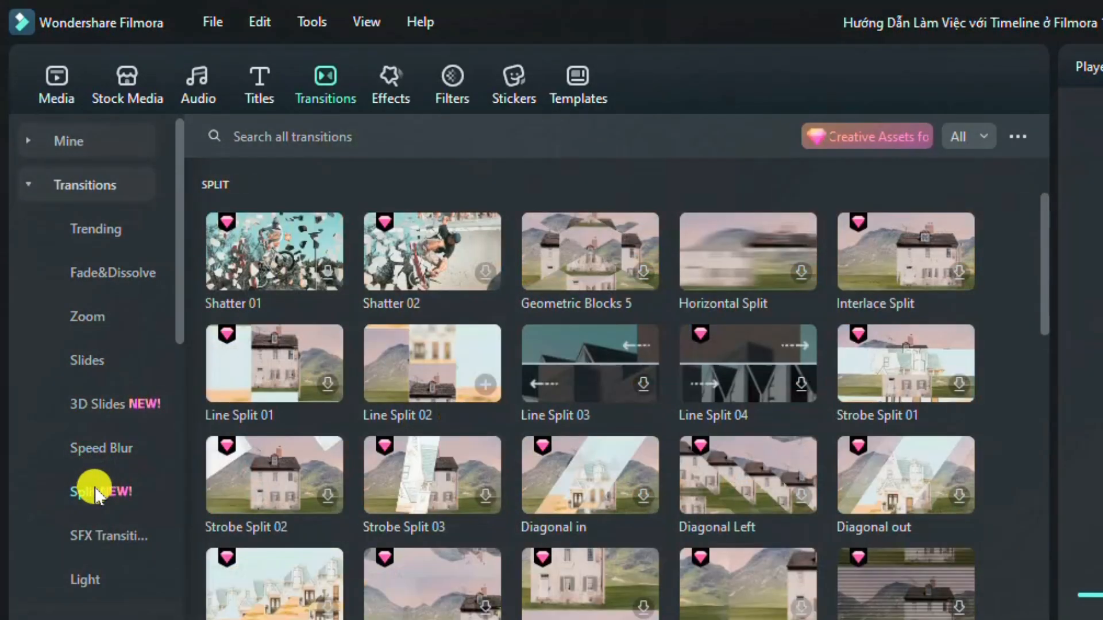
{"action": "left_click", "coordinate": [101, 536]}
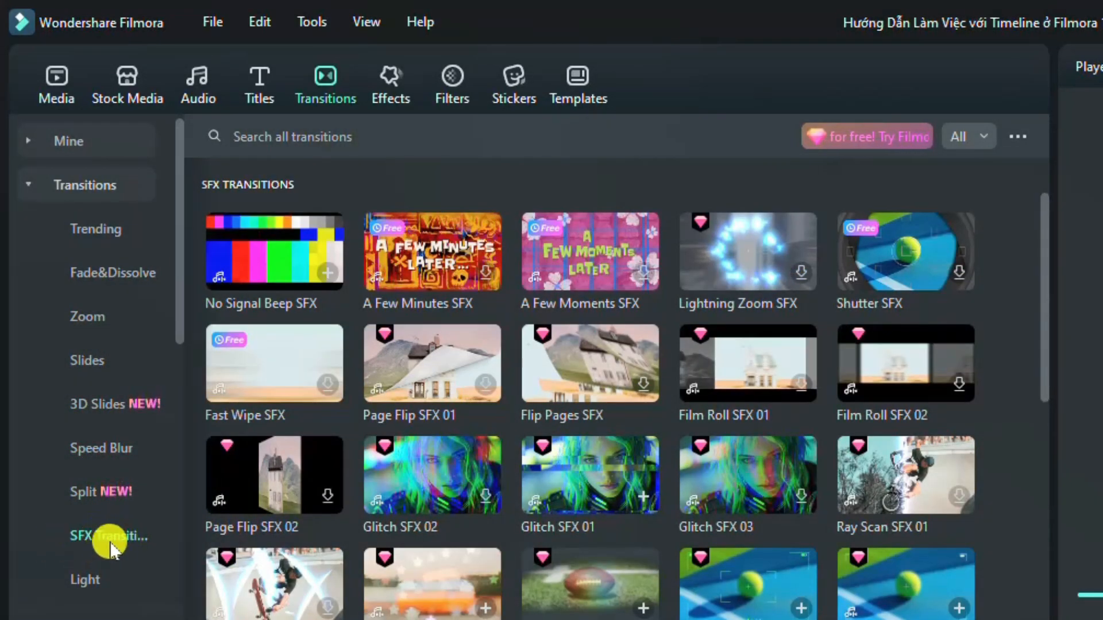
{"action": "mouse_move", "coordinate": [220, 377]}
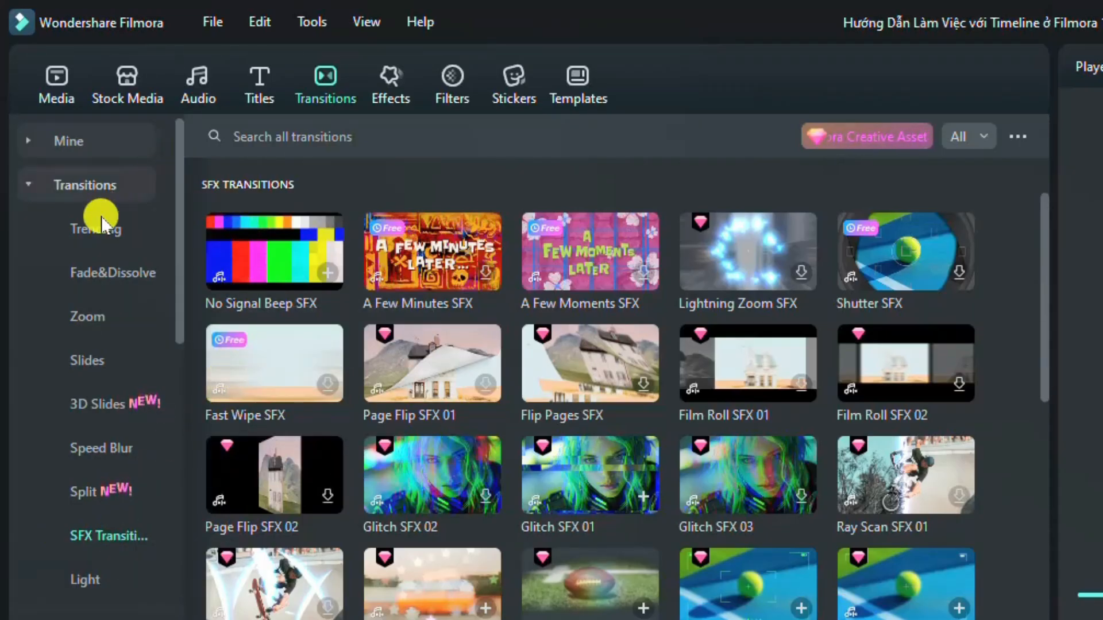
- Add the Dissolve transition from the Fade&Dissolve category at the cut between the two MVI_9918 clips
{"action": "left_click", "coordinate": [102, 274]}
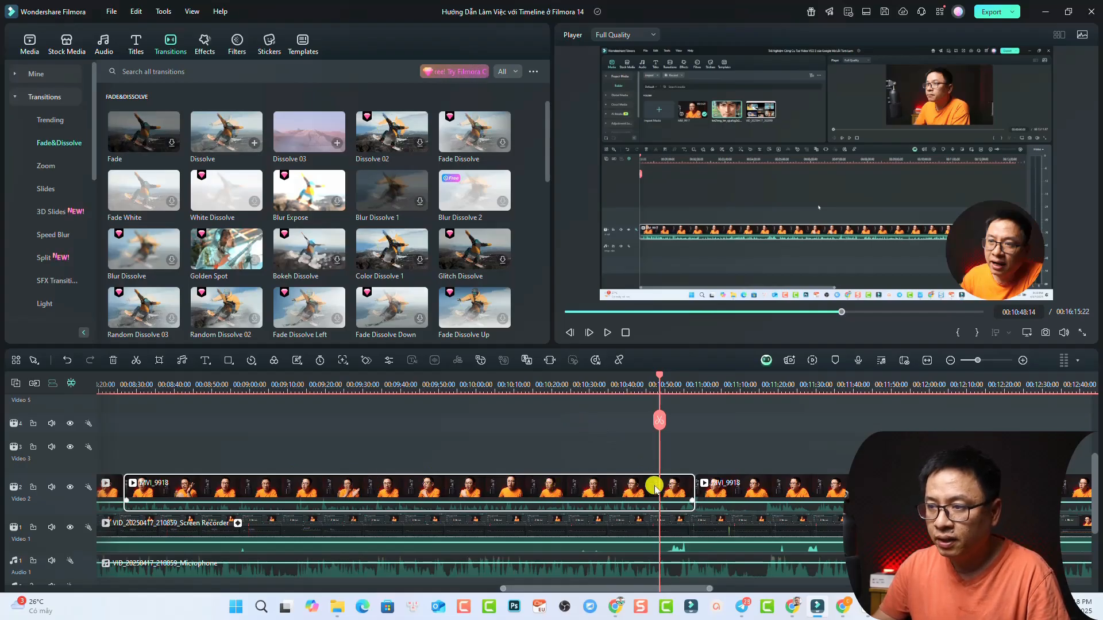
{"action": "left_click", "coordinate": [689, 384]}
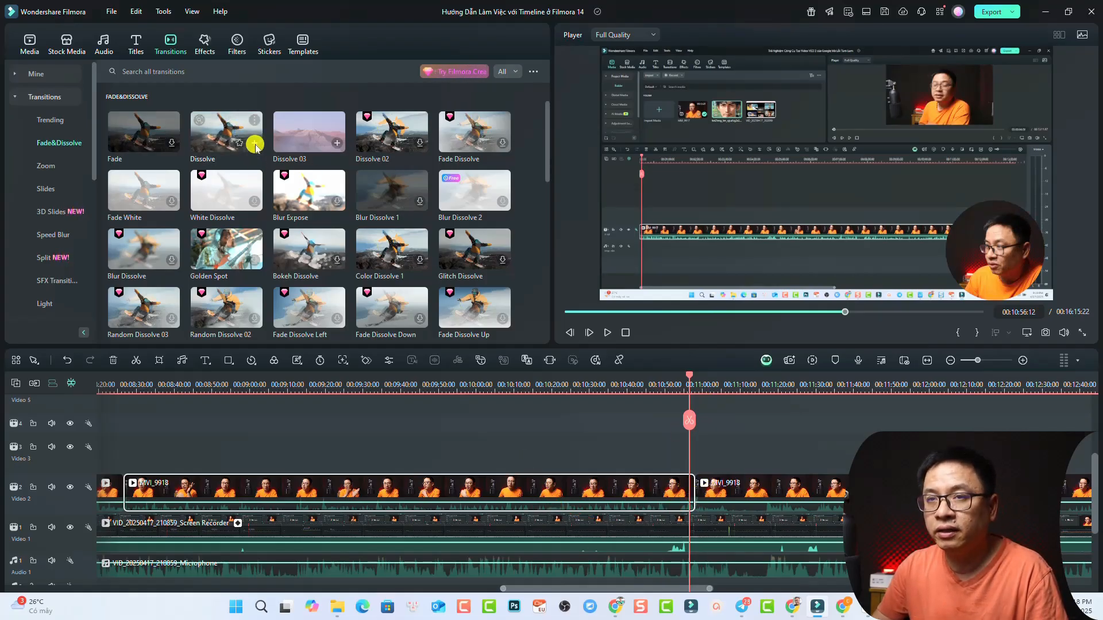
{"action": "left_click", "coordinate": [255, 146]}
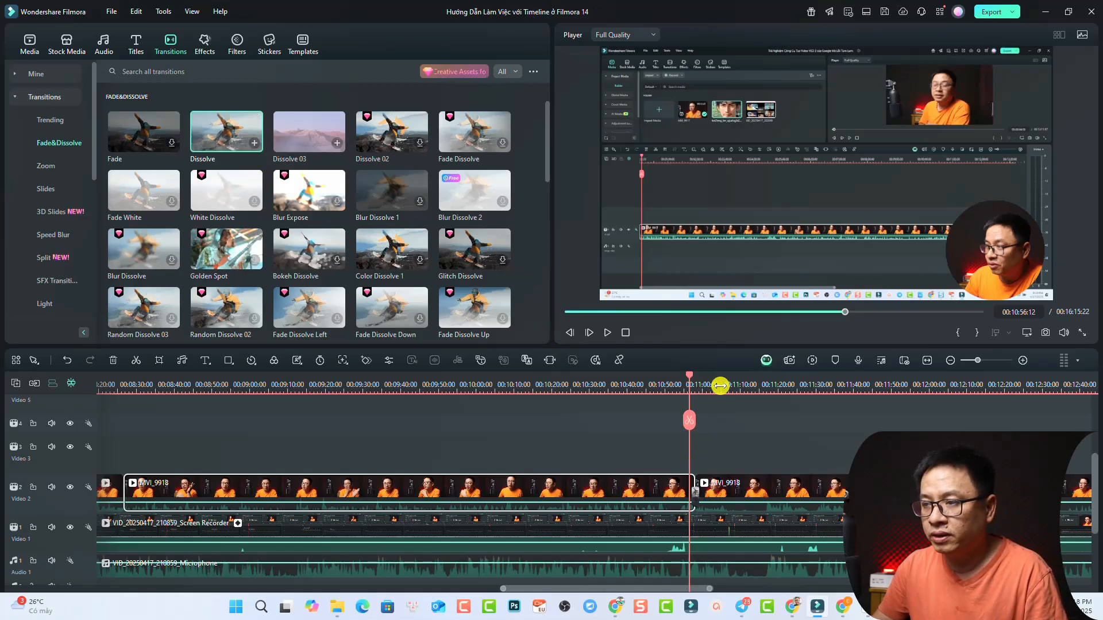
- Play back the Dissolve transition between the two MVI_9918 clips, stopping shortly after it ends
{"action": "scroll", "coordinate": [720, 386], "scroll_direction": "up", "scroll_amount": 3}
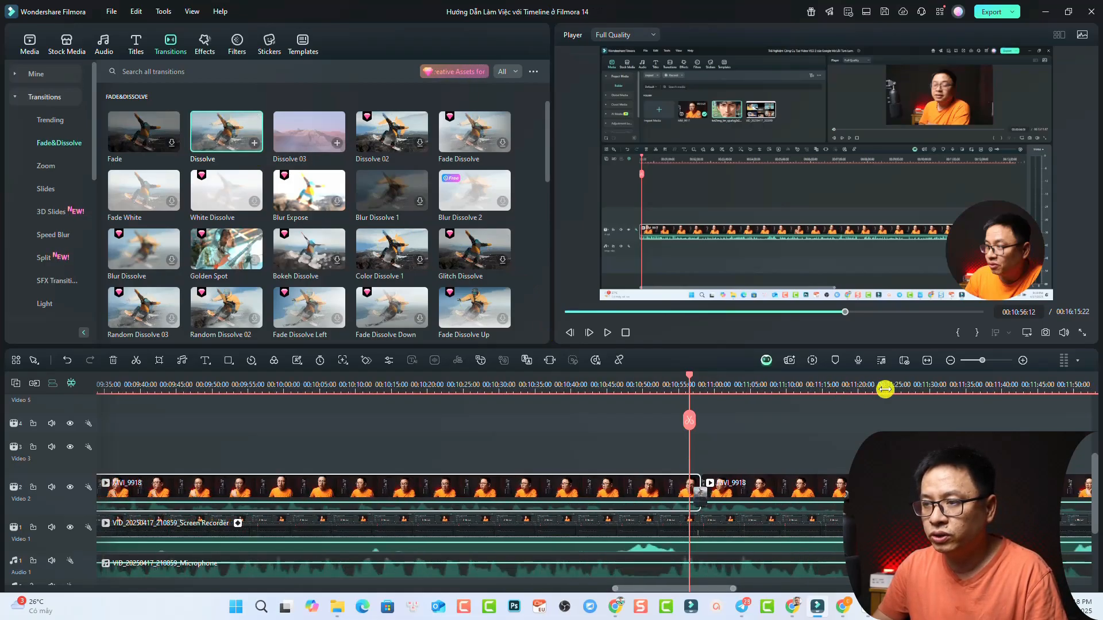
{"action": "left_click", "coordinate": [677, 386]}
{"action": "key", "text": "space"}
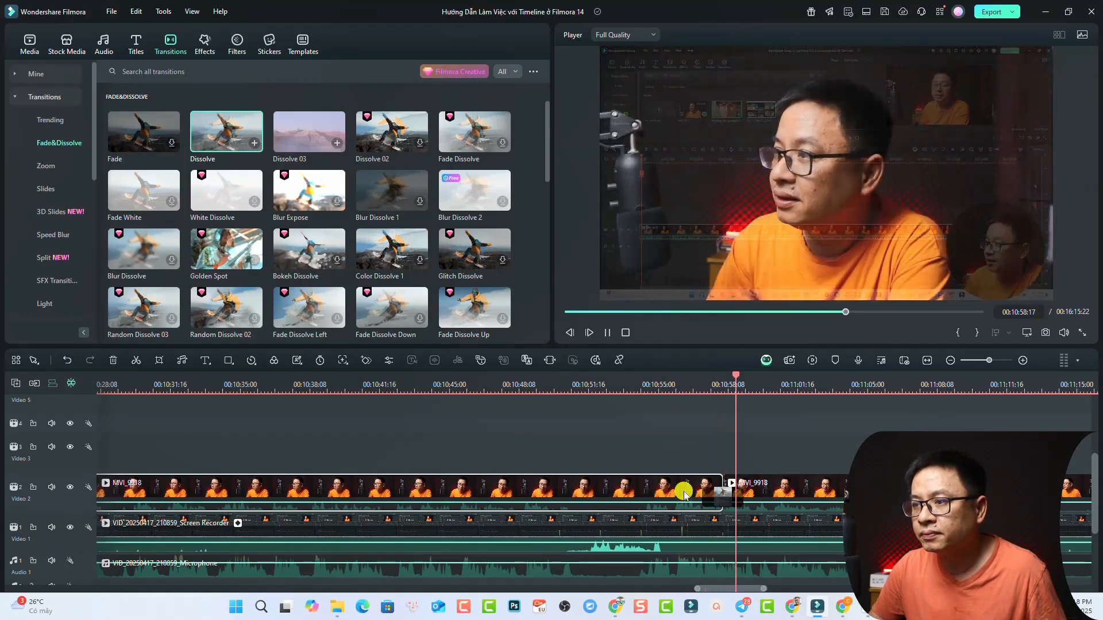
{"action": "key", "text": "space"}
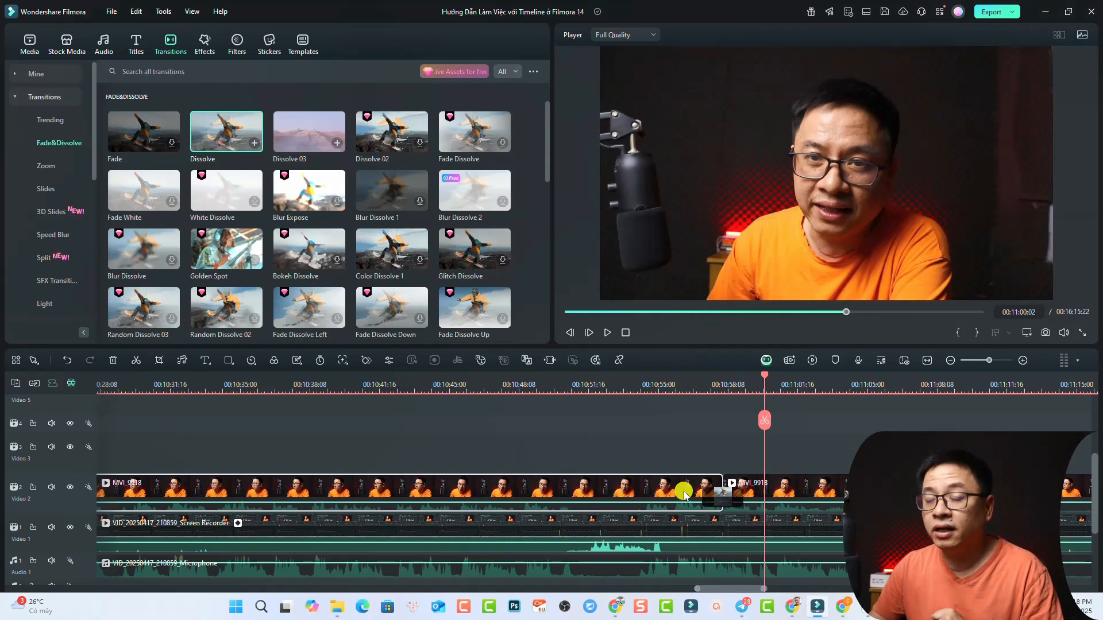
- Lengthen the Dissolve transition between the two MVI_9918 clips to about 00:00:04:10 and play it back
{"action": "left_click", "coordinate": [723, 498]}
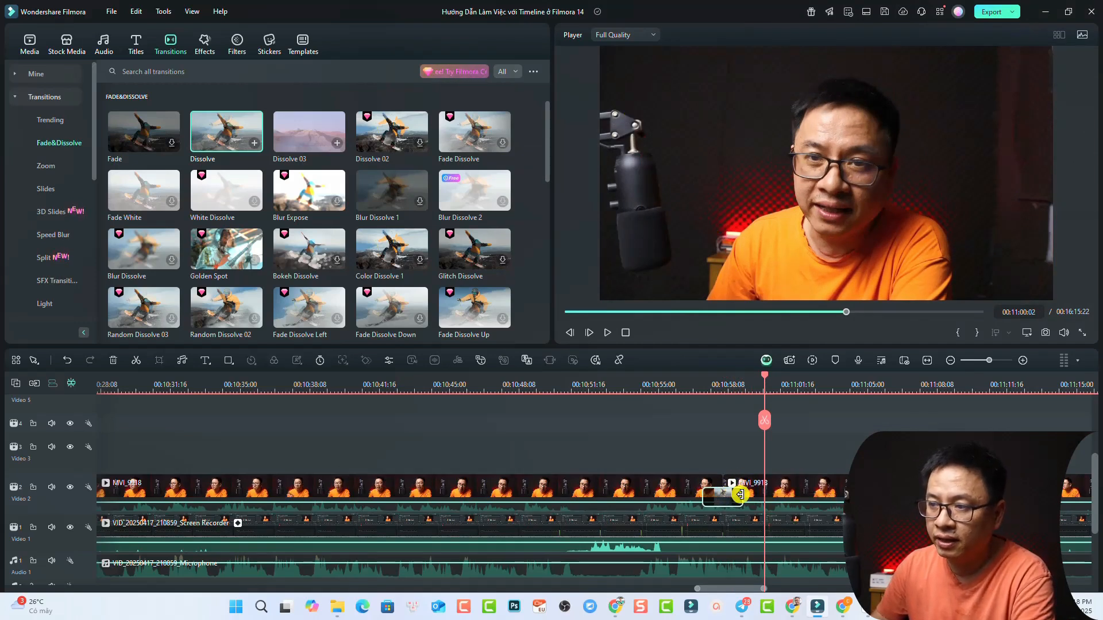
{"action": "left_click_drag", "start_coordinate": [741, 494], "coordinate": [767, 495]}
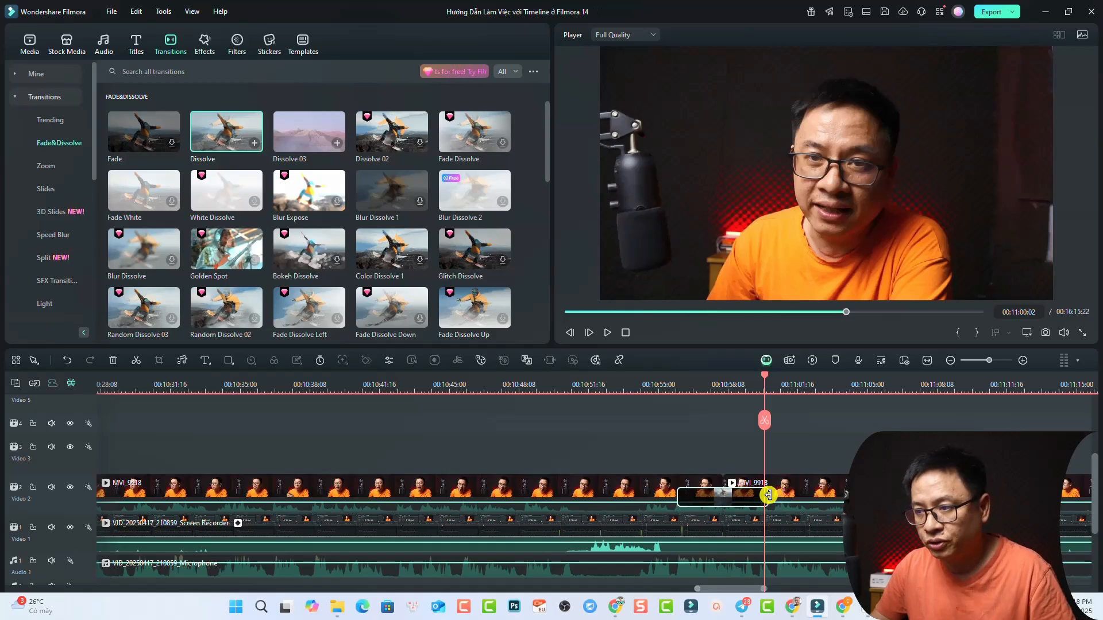
{"action": "left_click", "coordinate": [670, 382]}
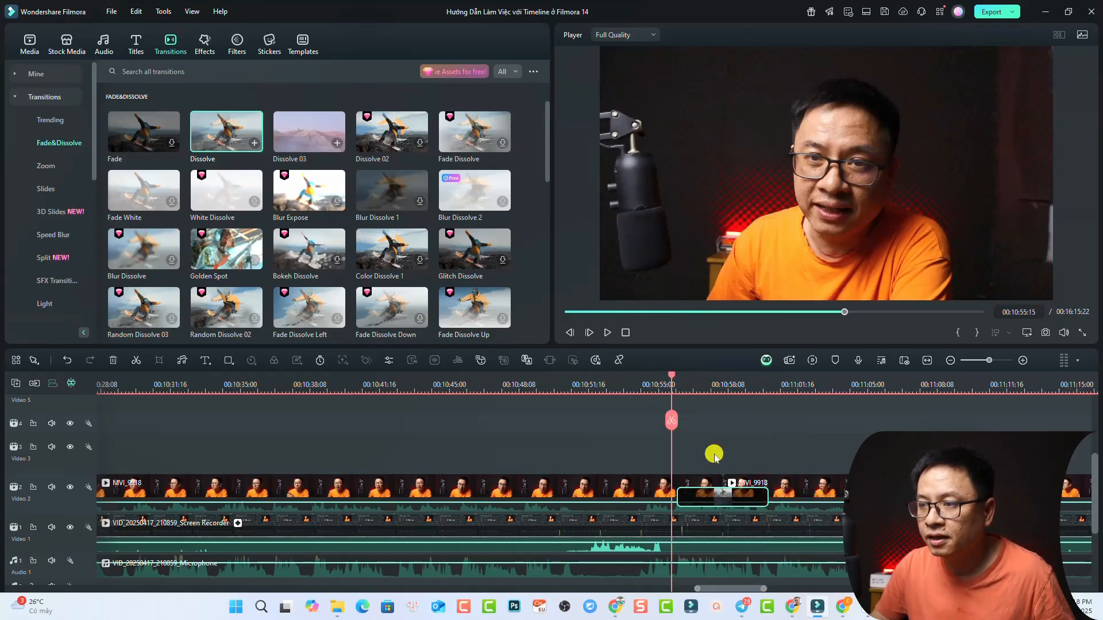
{"action": "left_click", "coordinate": [607, 333]}
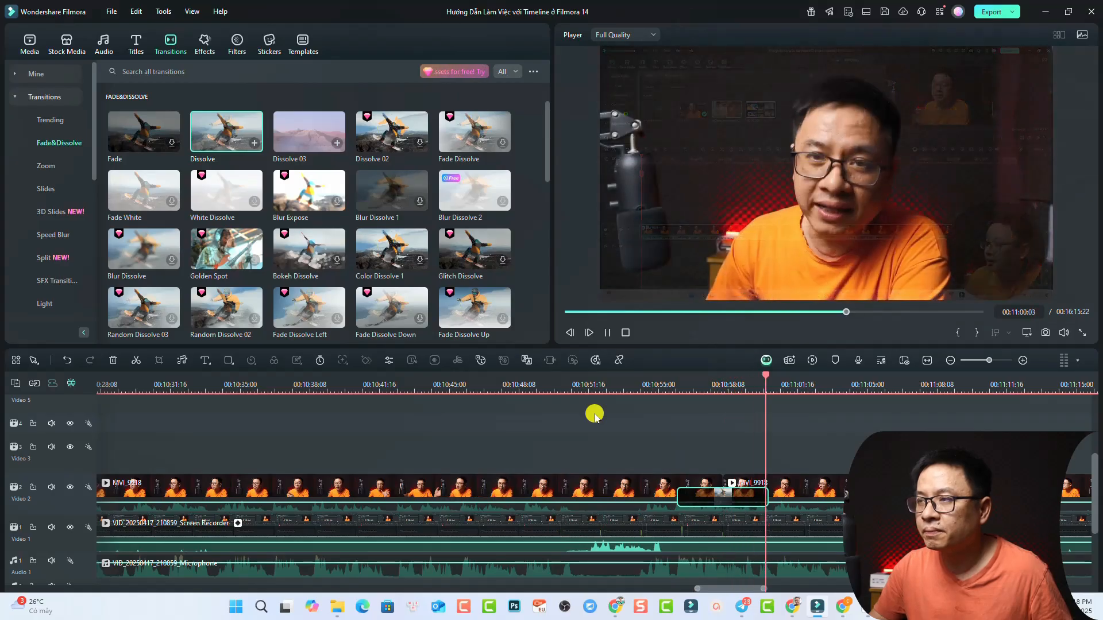
{"action": "key", "text": "space"}
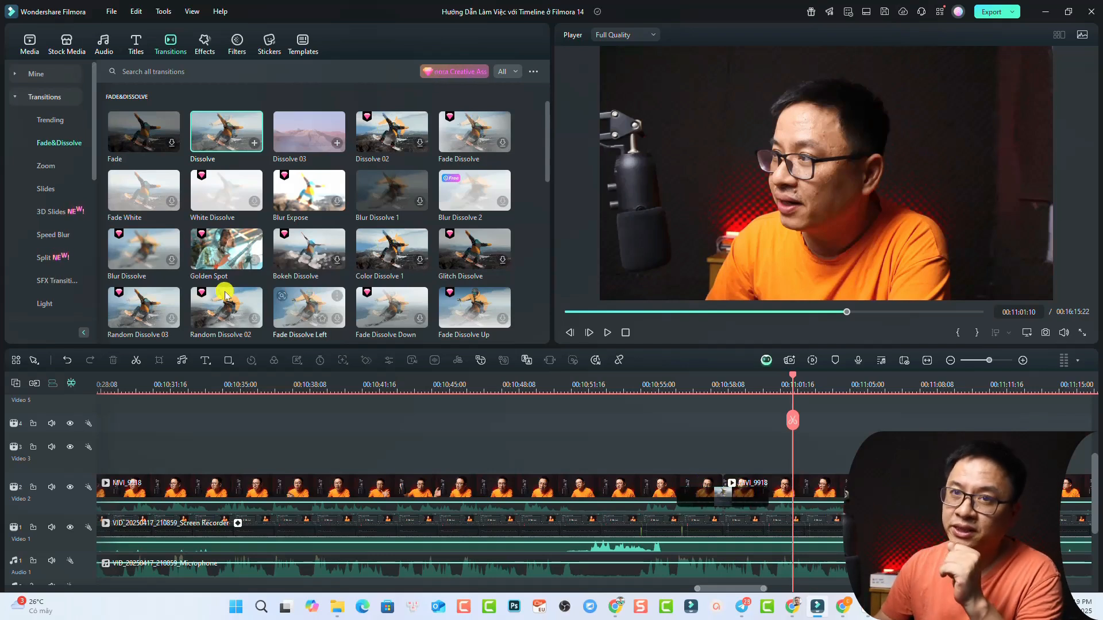
- Replace the Dissolve transition at the cut with Push Right from the Slides category and play it back
{"action": "left_click", "coordinate": [43, 189]}
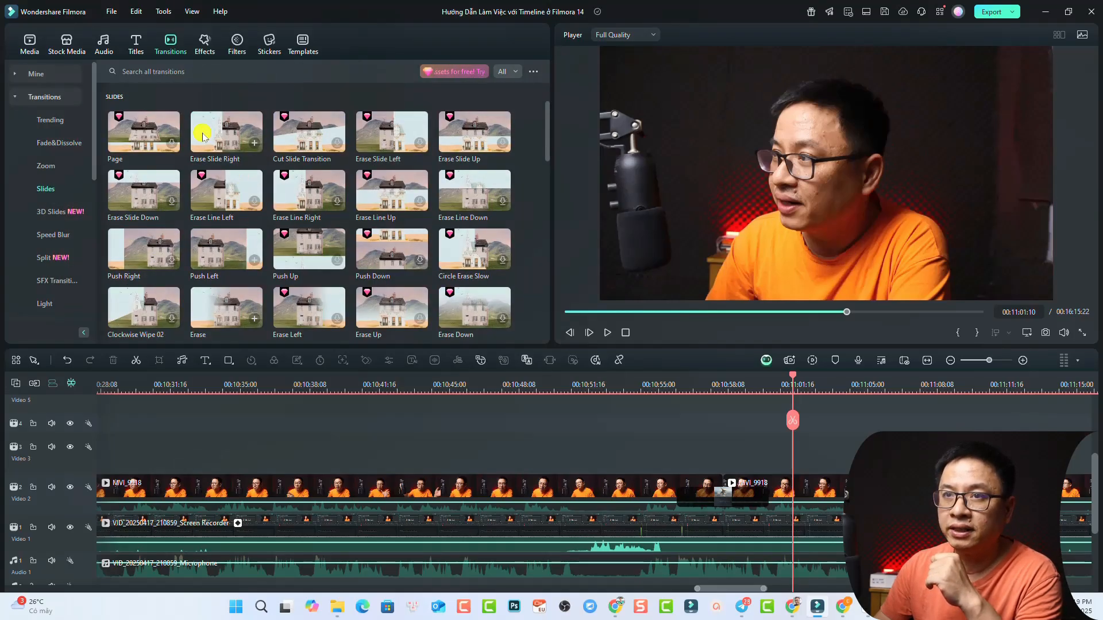
{"action": "left_click", "coordinate": [138, 261]}
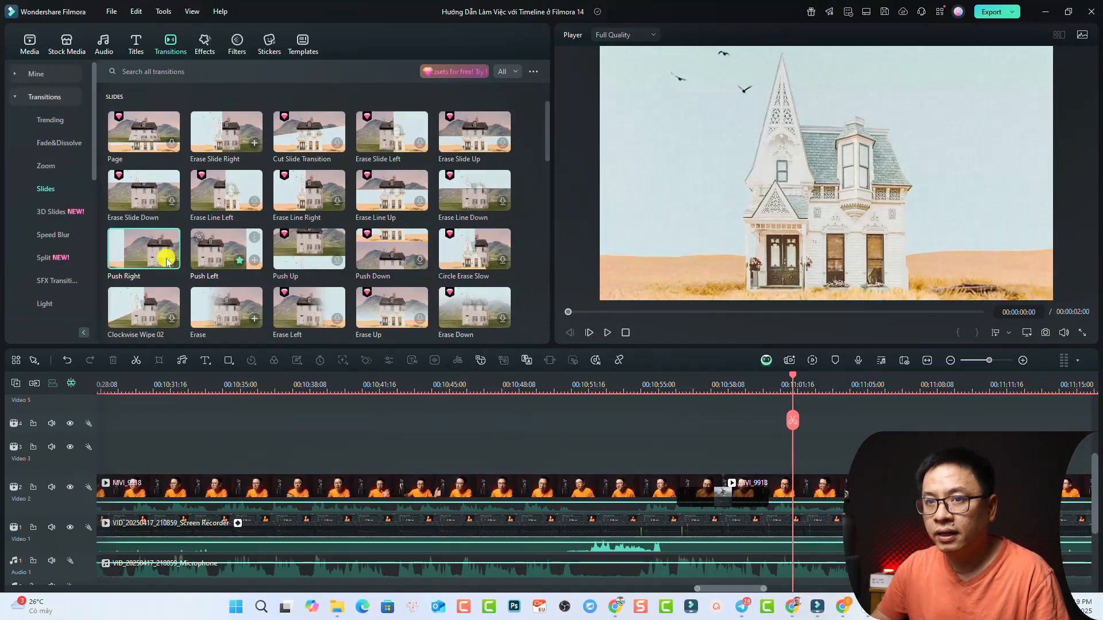
{"action": "left_click_drag", "start_coordinate": [143, 260], "coordinate": [725, 499]}
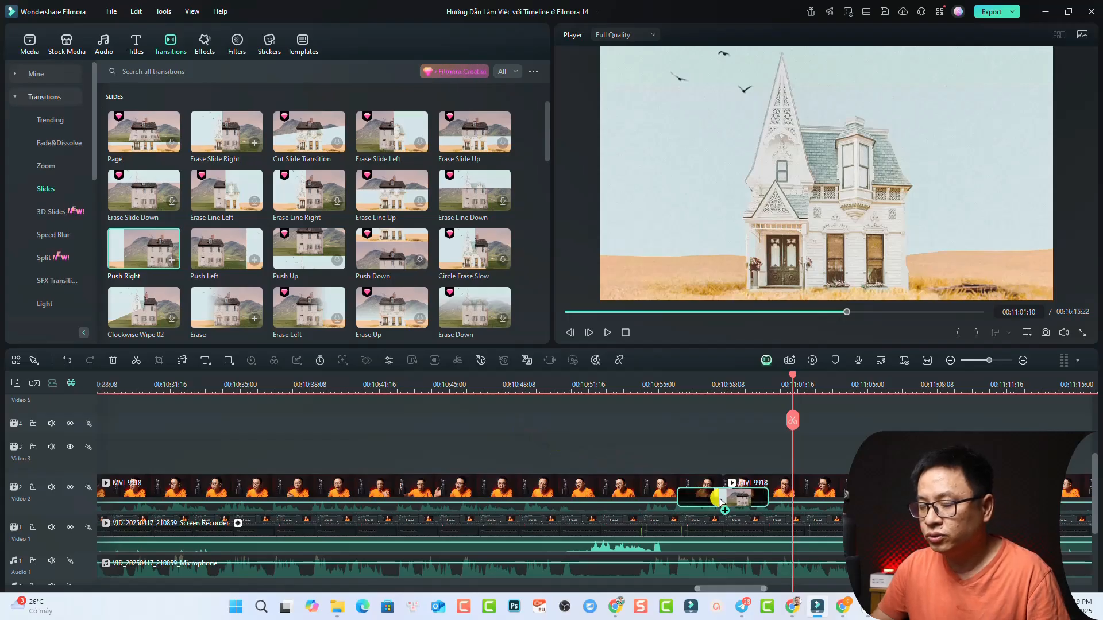
{"action": "left_click", "coordinate": [663, 392]}
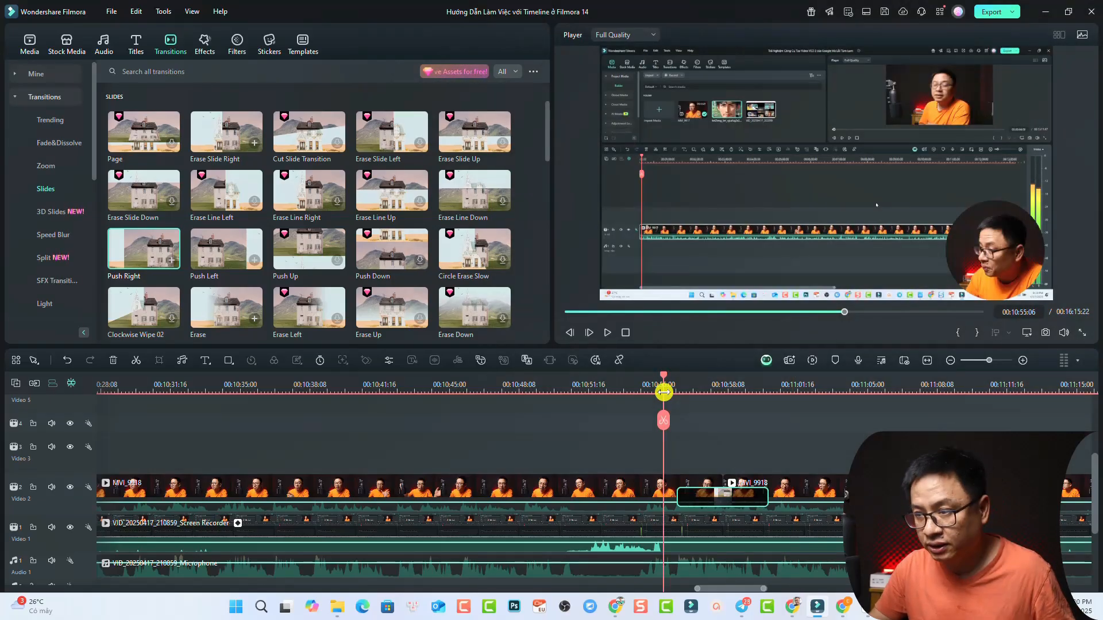
{"action": "key", "text": "space"}
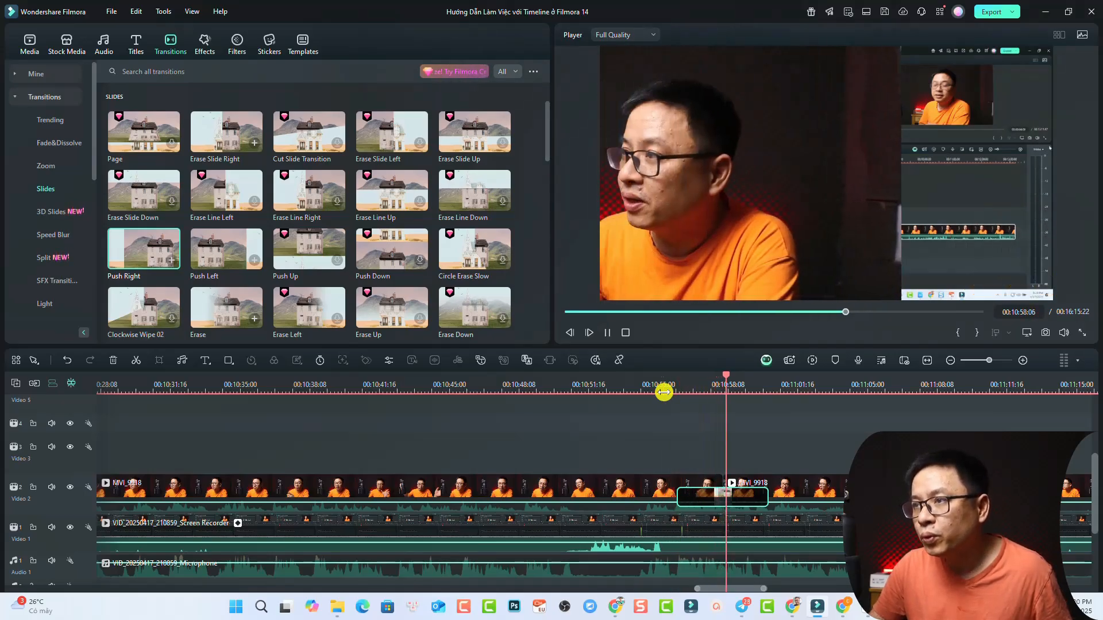
{"action": "key", "text": "space"}
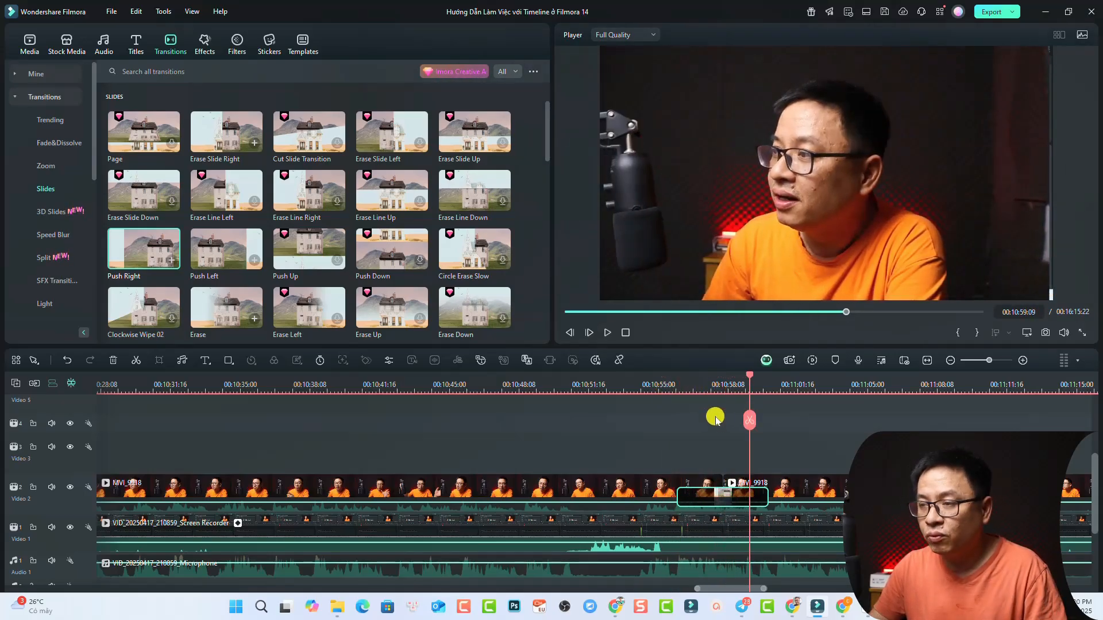
- Change the transition type between the two MVI_9918 clips to Push Left in its settings
{"action": "double_click", "coordinate": [711, 496]}
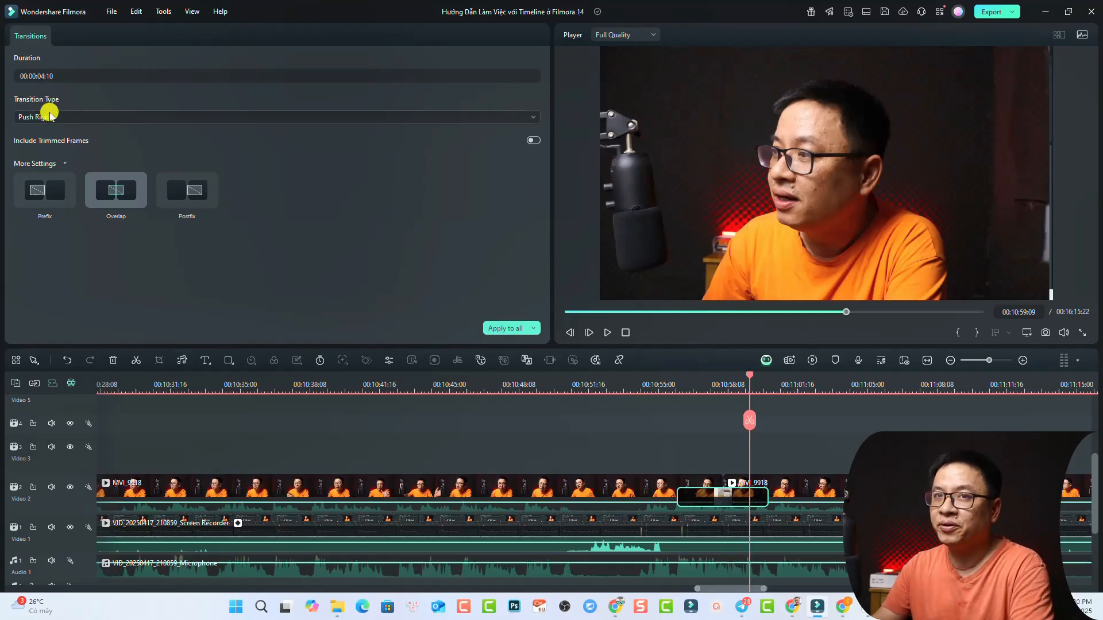
{"action": "left_click", "coordinate": [86, 121]}
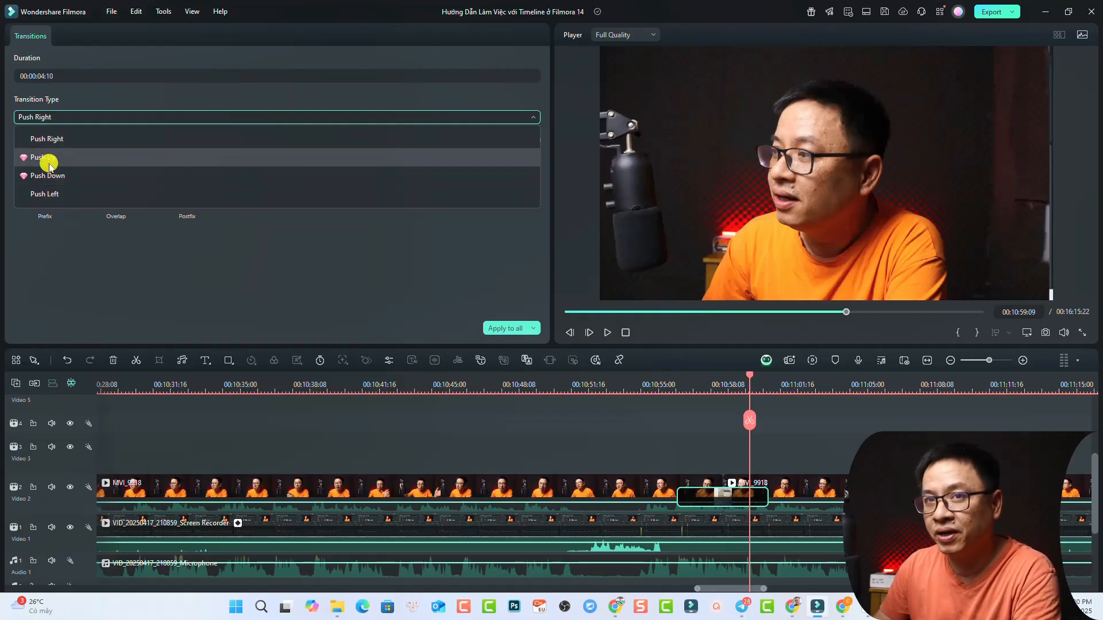
{"action": "left_click", "coordinate": [50, 196]}
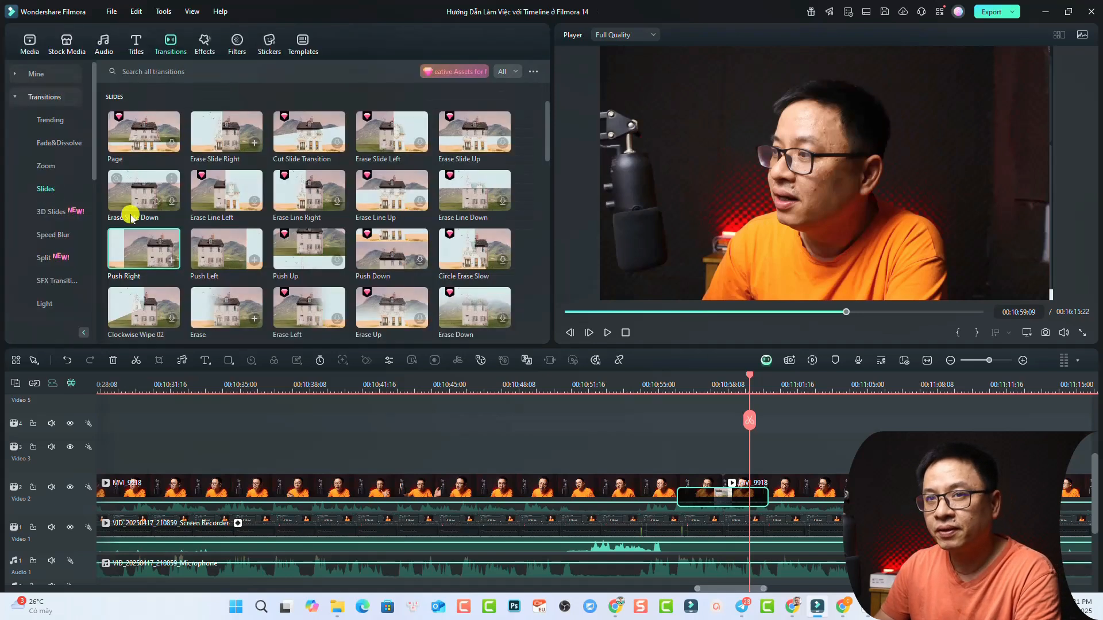
- Shorten the Push Left transition on the timeline to about 00:00:02:06 and play it back
{"action": "left_click", "coordinate": [658, 388]}
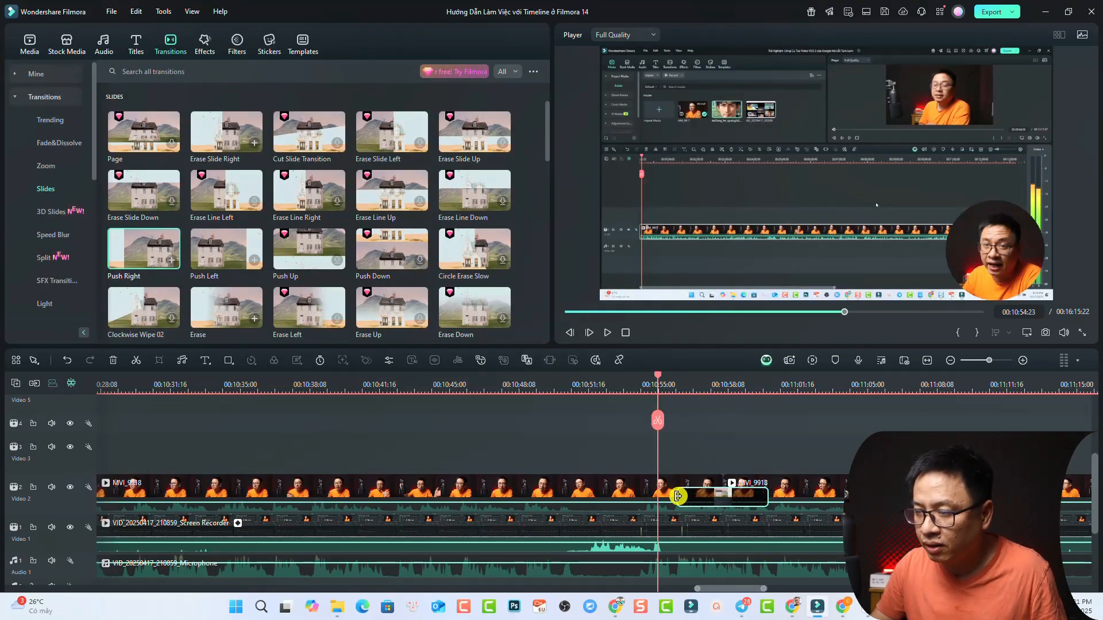
{"action": "left_click_drag", "start_coordinate": [679, 497], "coordinate": [700, 496]}
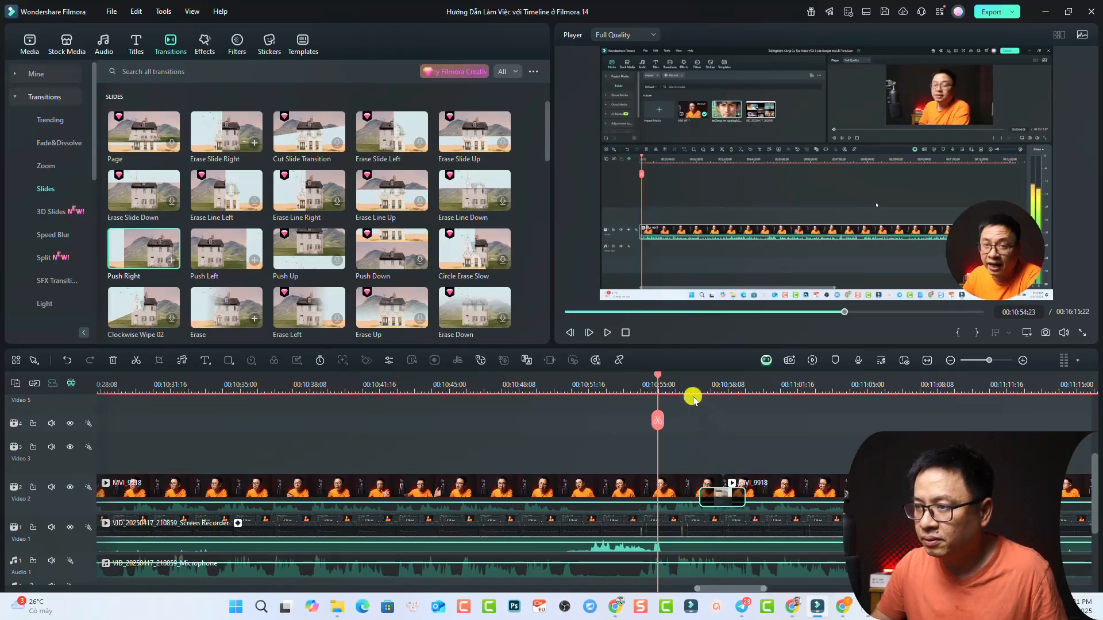
{"action": "left_click", "coordinate": [692, 391]}
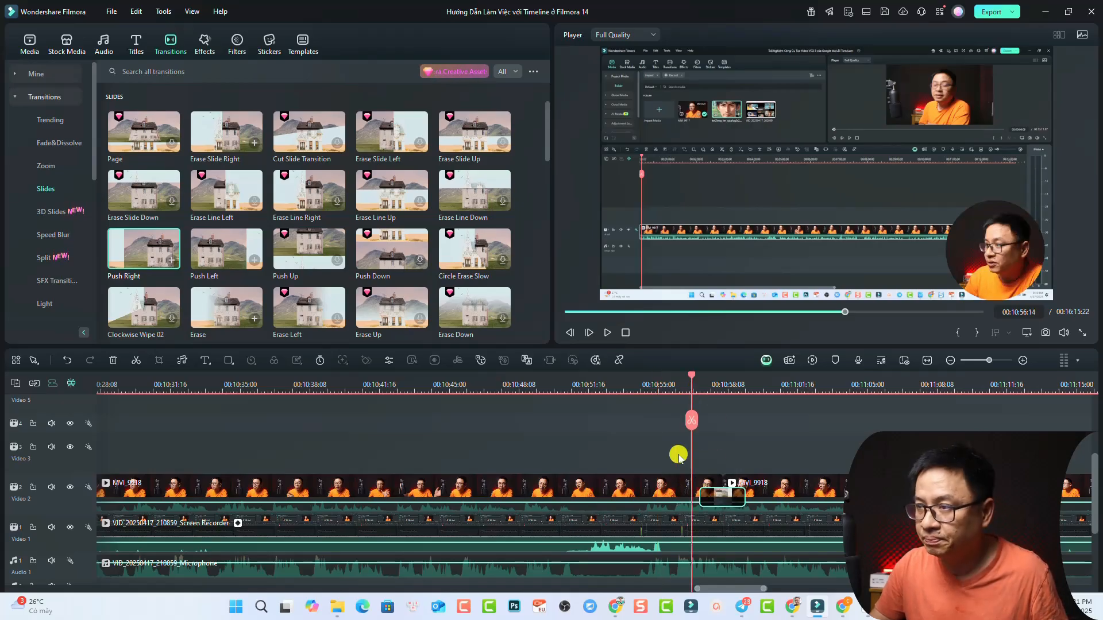
{"action": "key", "text": "space"}
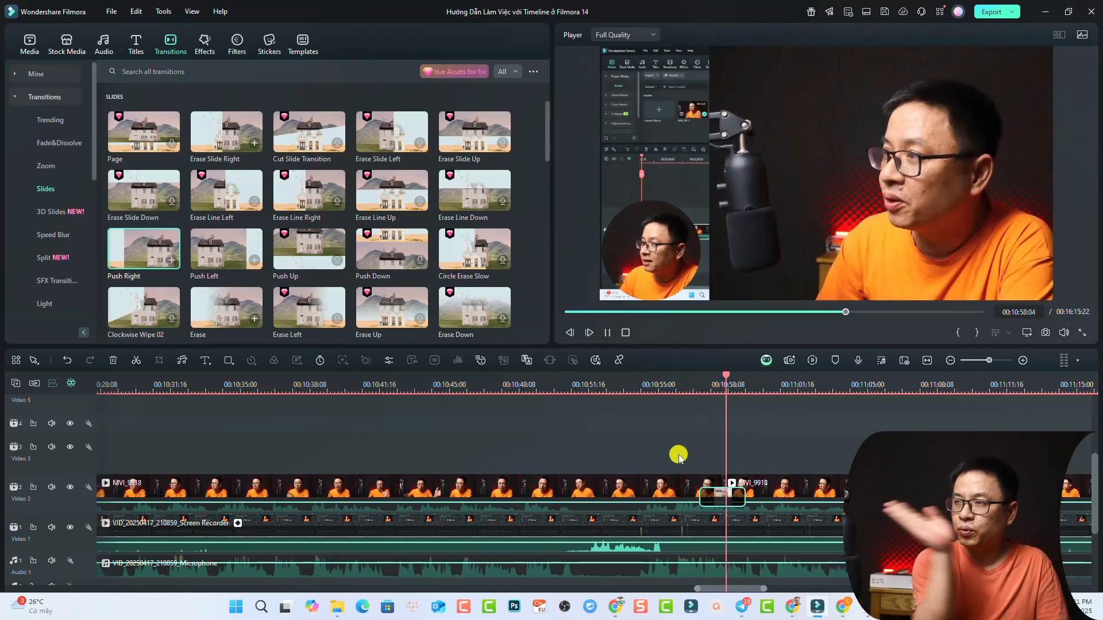
{"action": "key", "text": "space"}
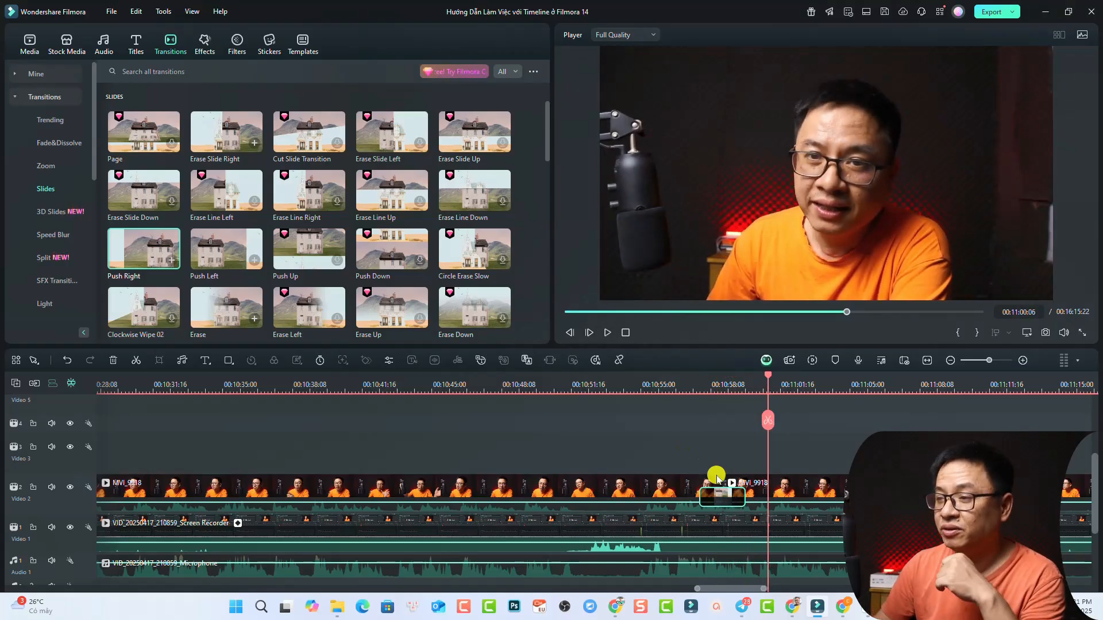
- Set the Push Left transition's duration to 00:00:01:00 and apply that duration to all transitions
{"action": "double_click", "coordinate": [722, 497]}
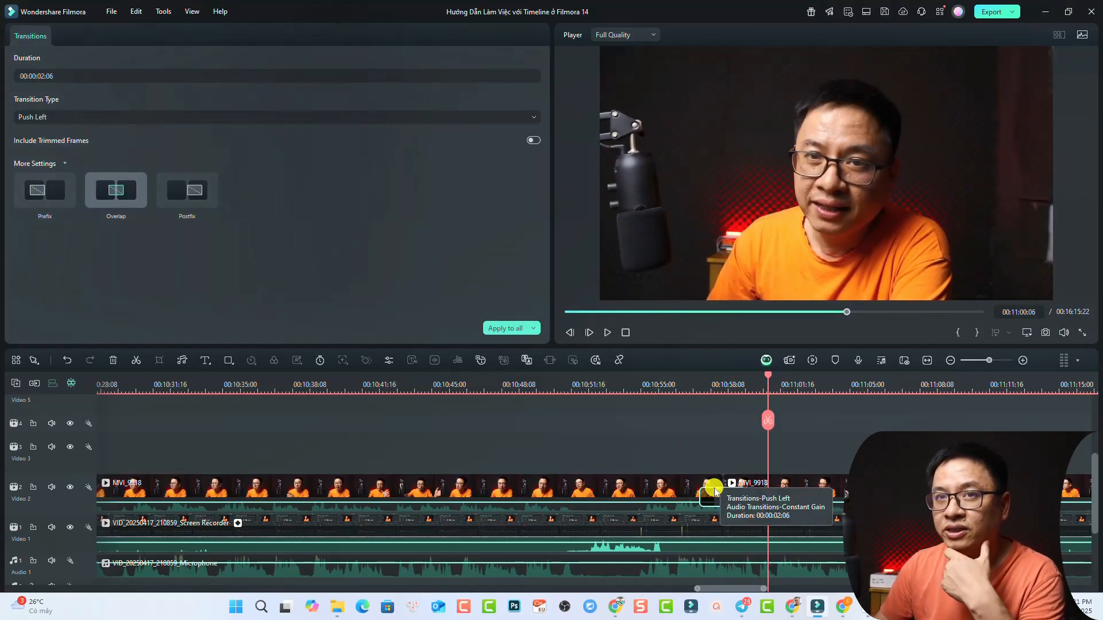
{"action": "left_click", "coordinate": [45, 75]}
{"action": "left_click", "coordinate": [47, 76]}
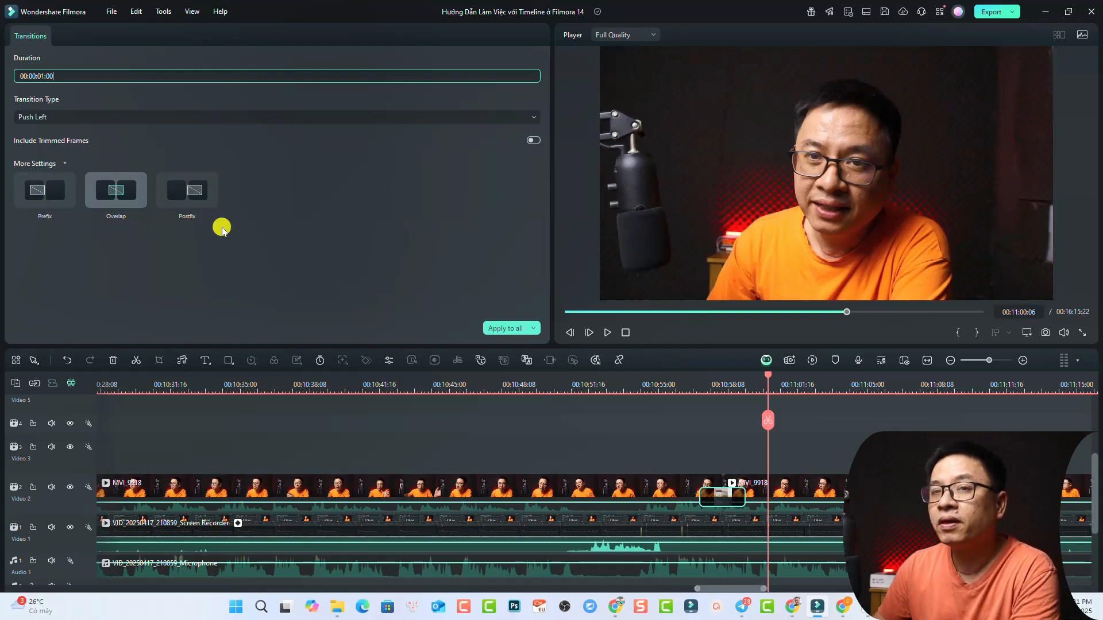
{"action": "left_click", "coordinate": [533, 330]}
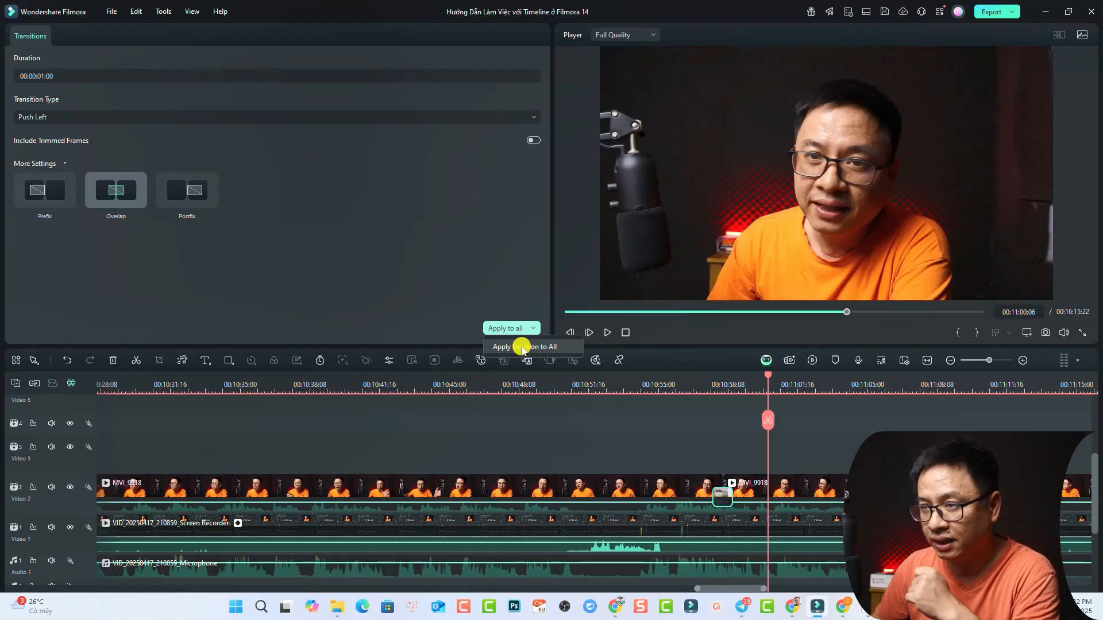
{"action": "left_click", "coordinate": [523, 347]}
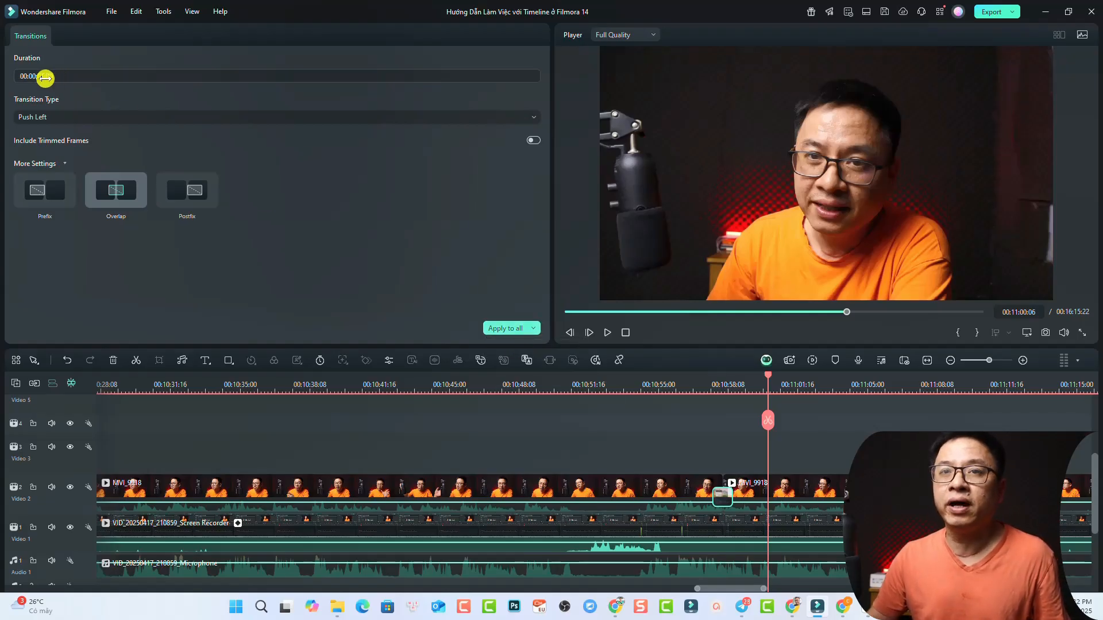
- Split the second MVI_9918 clip at 00:11:05:09 and add the Push Left transition at the new cut
{"action": "scroll", "coordinate": [480, 424], "scroll_direction": "down", "scroll_amount": 1}
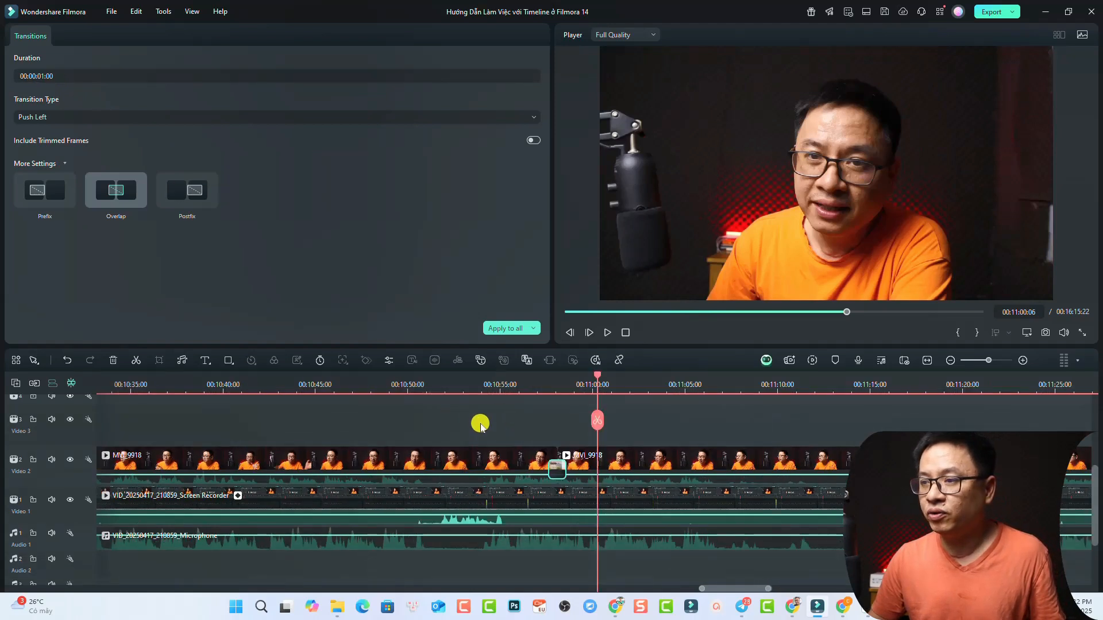
{"action": "left_click", "coordinate": [692, 380]}
{"action": "left_click", "coordinate": [726, 454]}
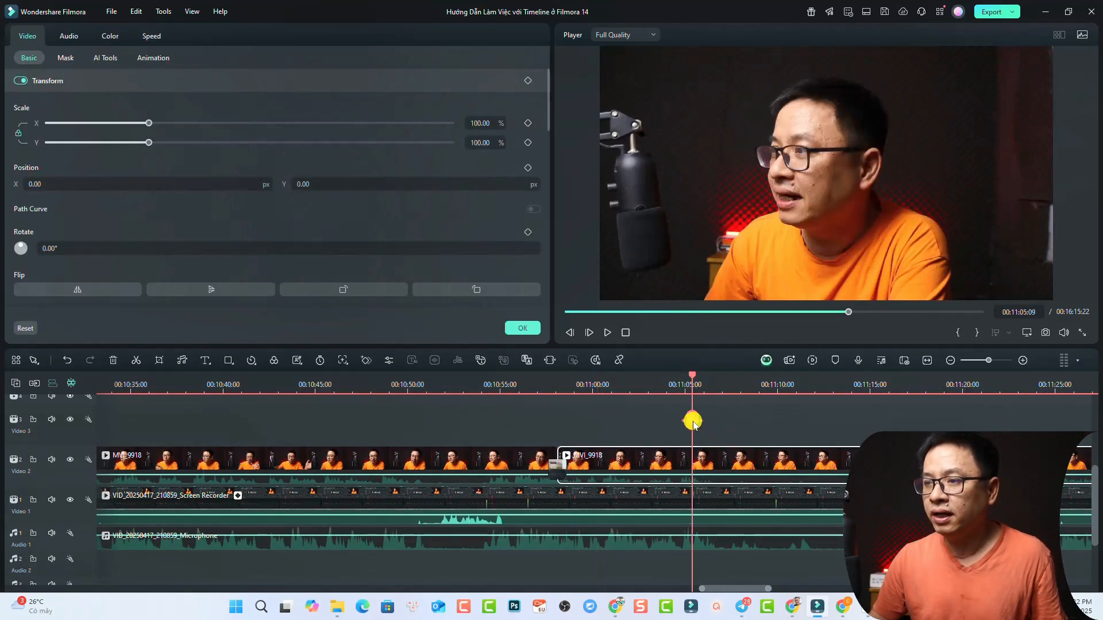
{"action": "left_click", "coordinate": [692, 421]}
{"action": "left_click", "coordinate": [514, 330]}
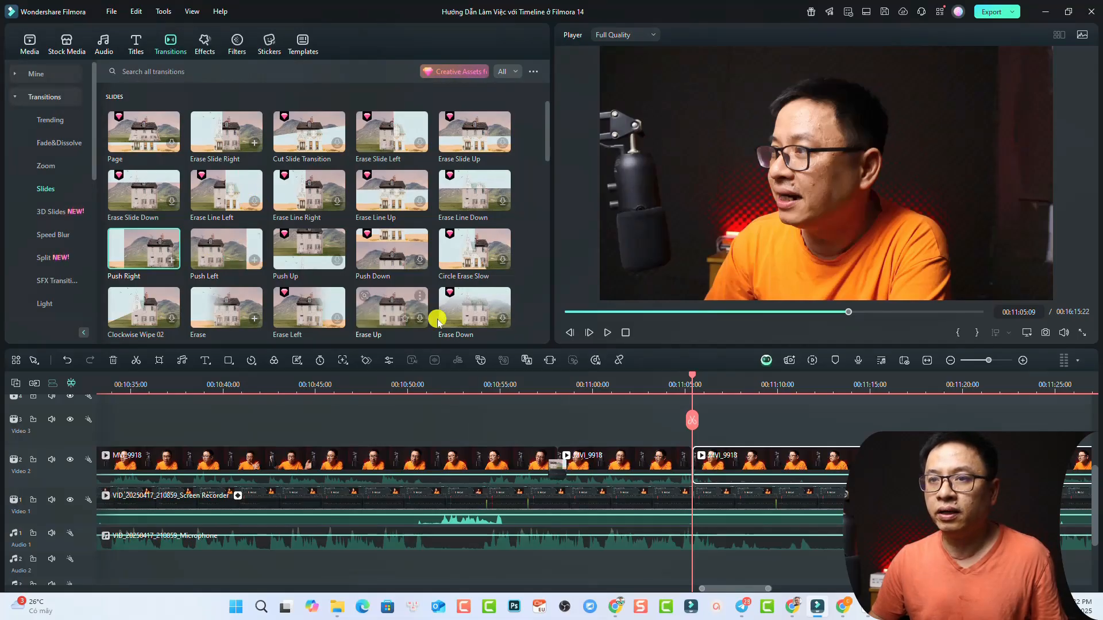
{"action": "left_click_drag", "start_coordinate": [213, 253], "coordinate": [692, 466]}
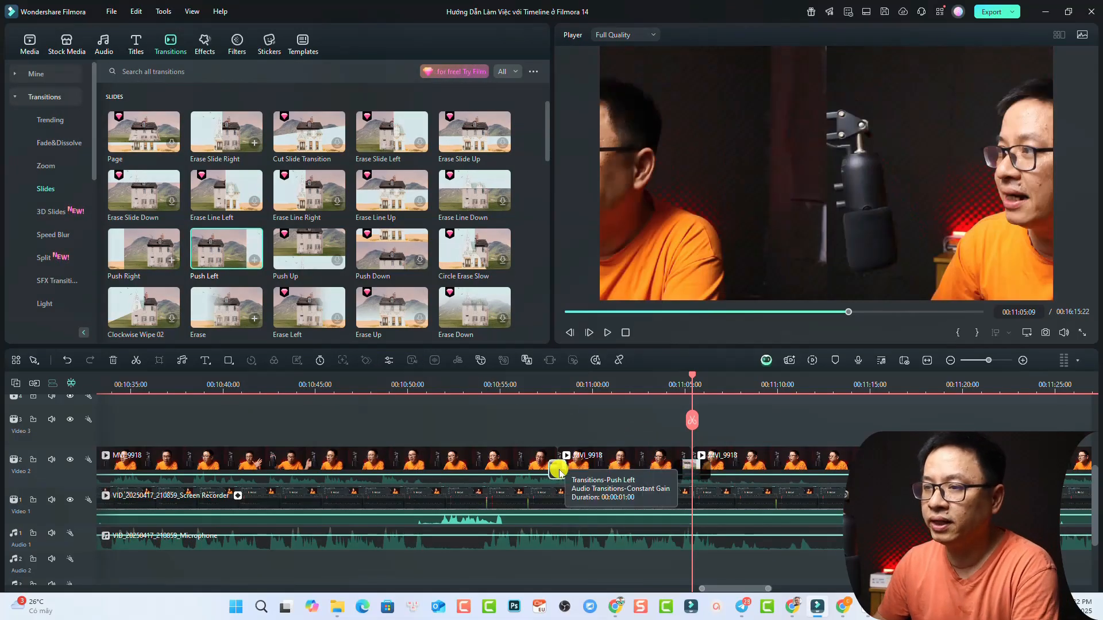
- Change the first transition's type to Push Right and apply its settings to all transitions
{"action": "double_click", "coordinate": [558, 467]}
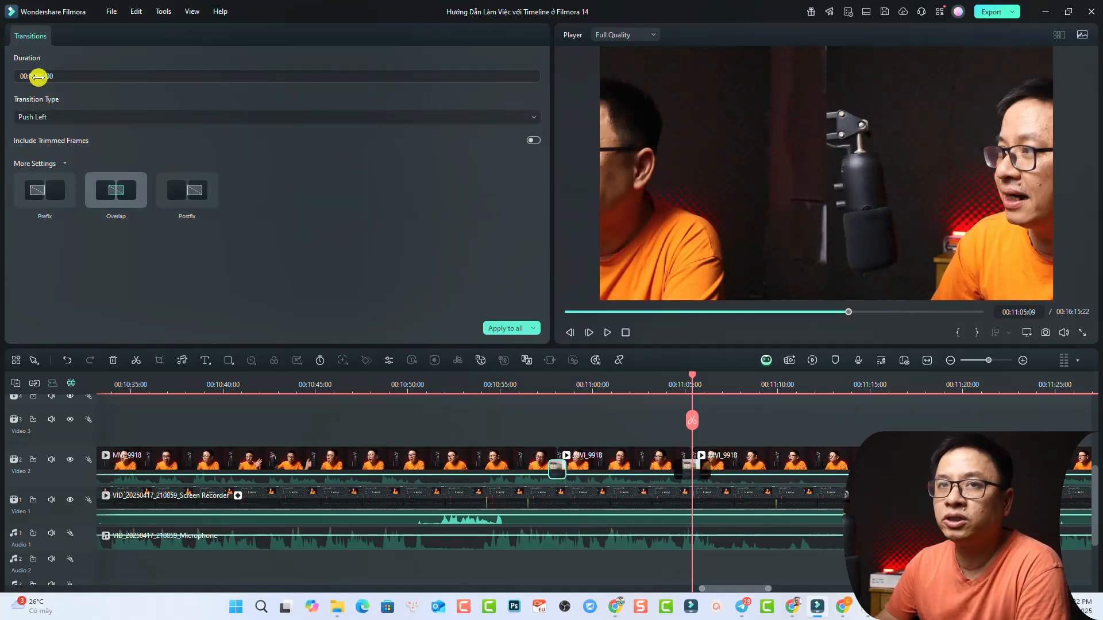
{"action": "left_click", "coordinate": [43, 116]}
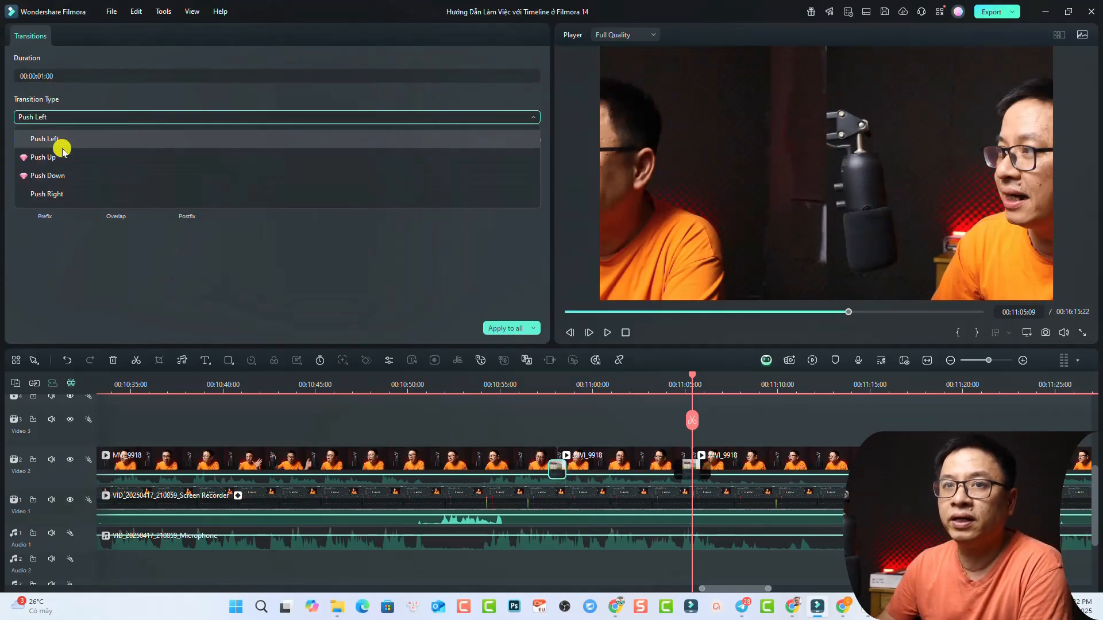
{"action": "left_click", "coordinate": [56, 194]}
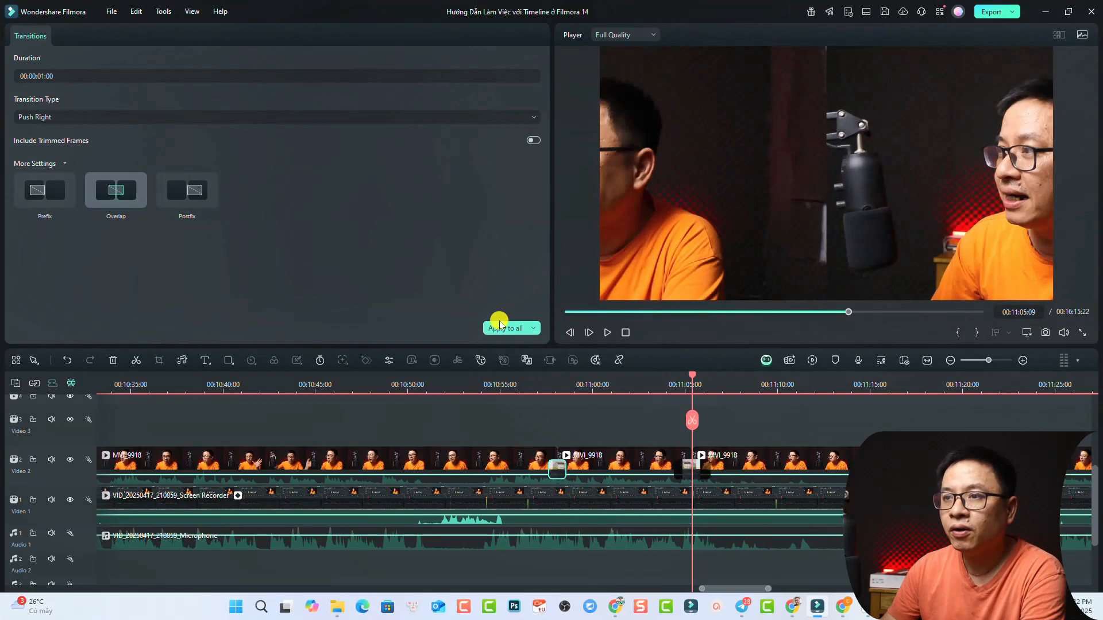
{"action": "left_click", "coordinate": [510, 330]}
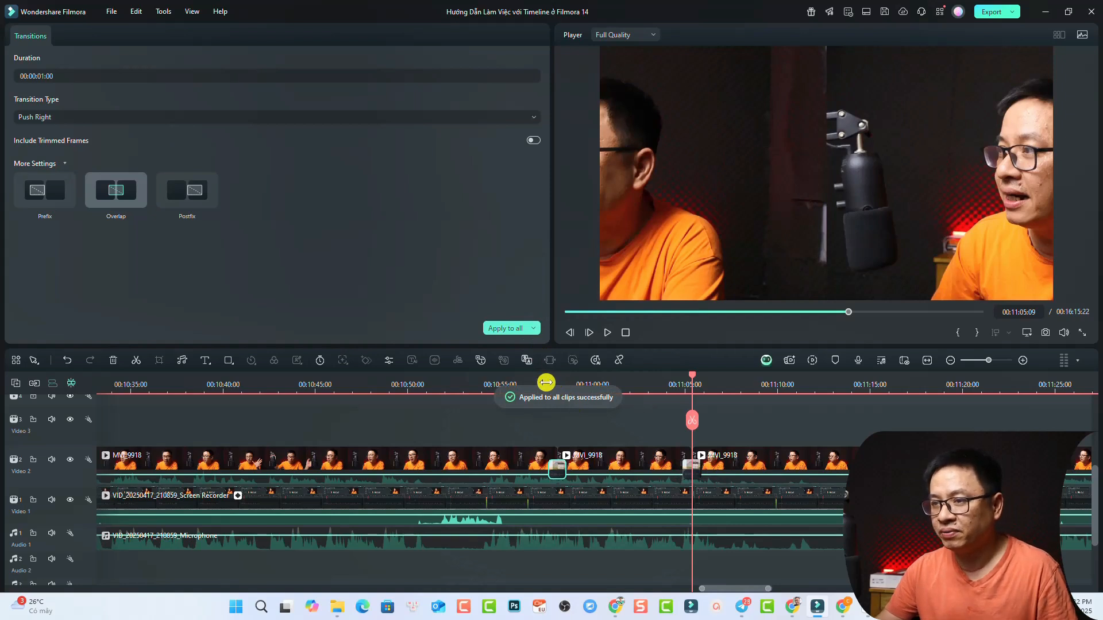
- Play back the transitions at both MVI_9918 cuts, starting just before each one
{"action": "left_click", "coordinate": [546, 384]}
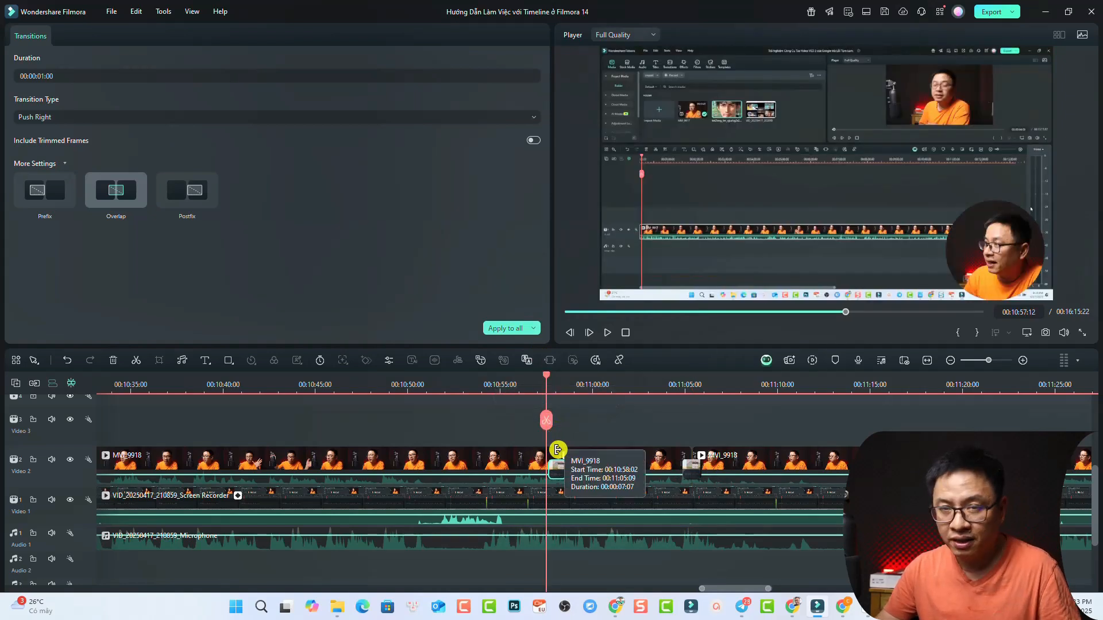
{"action": "key", "text": "space"}
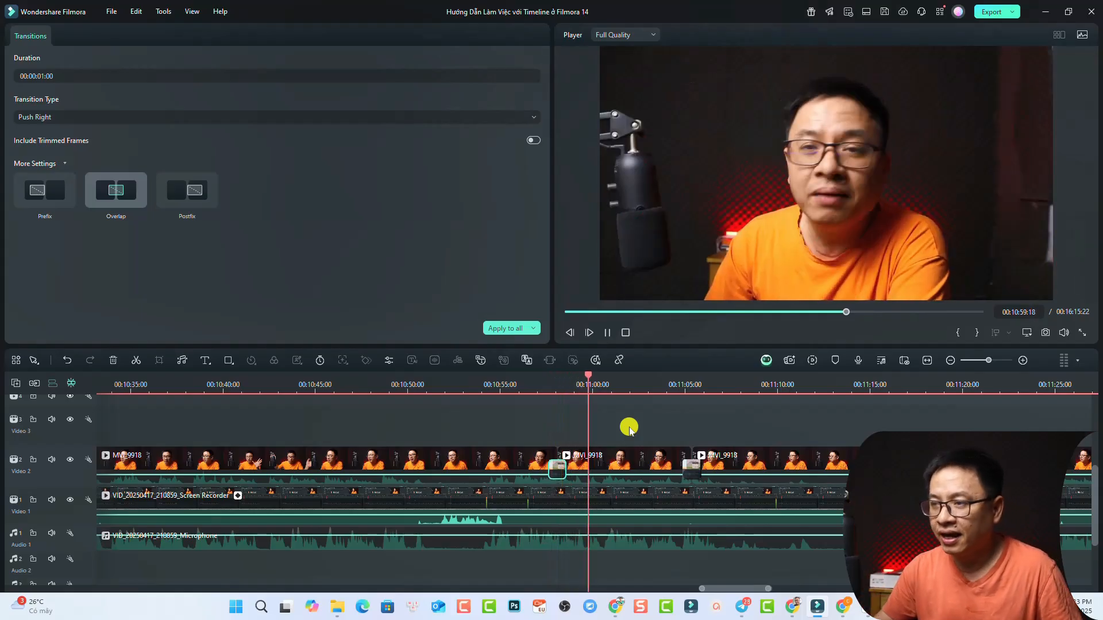
{"action": "left_click", "coordinate": [677, 387]}
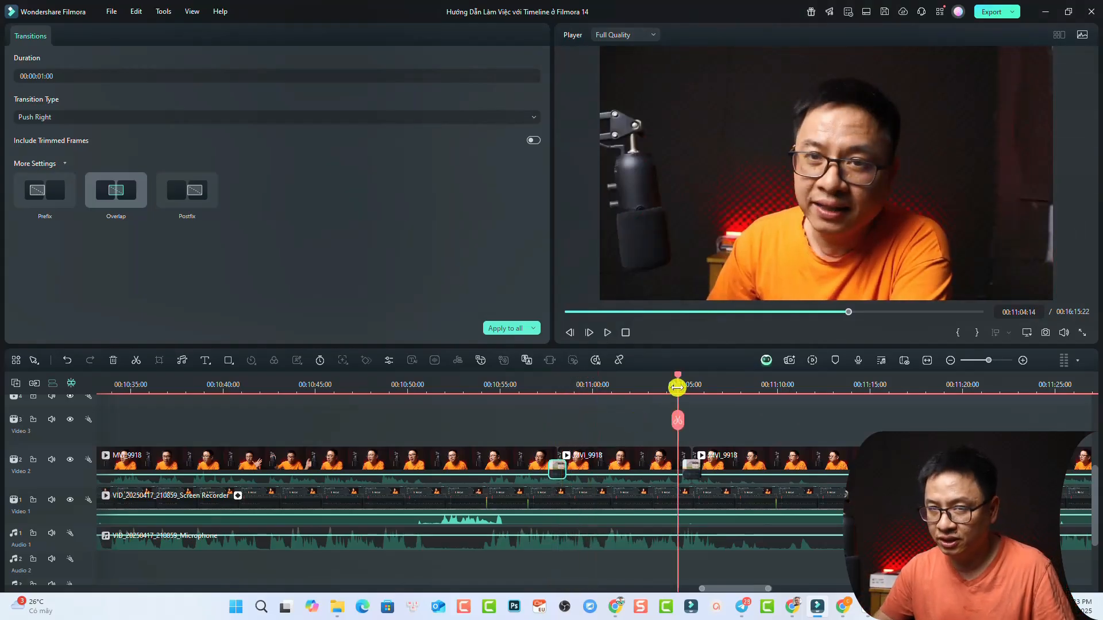
{"action": "key", "text": "space"}
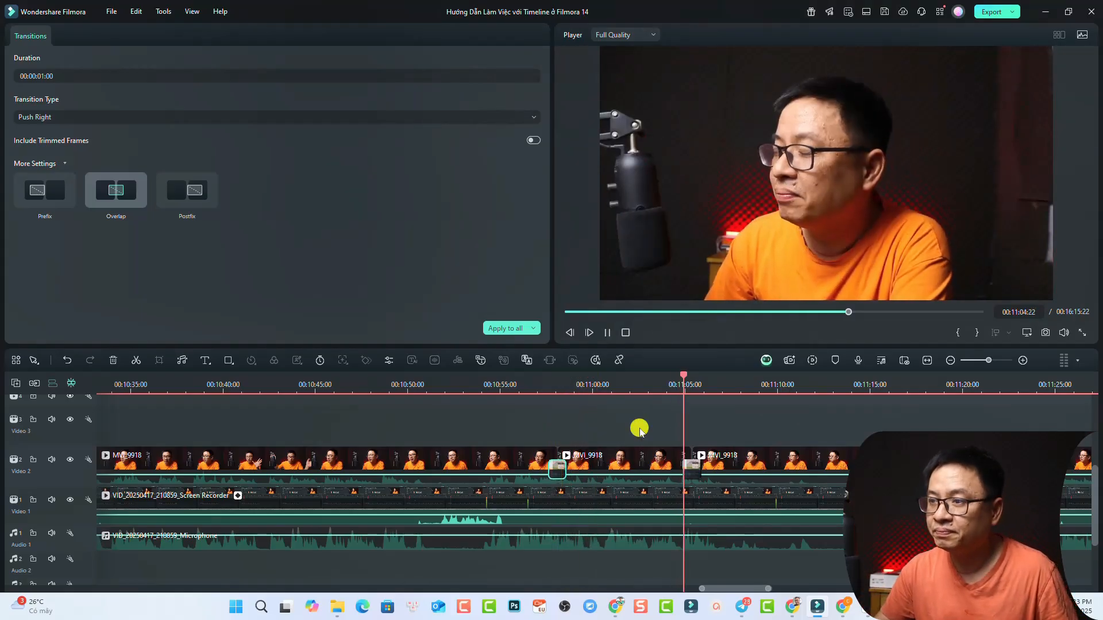
- Stop the playback and apply the selected Push Right transition's settings to all transitions once more
{"action": "key", "text": "space"}
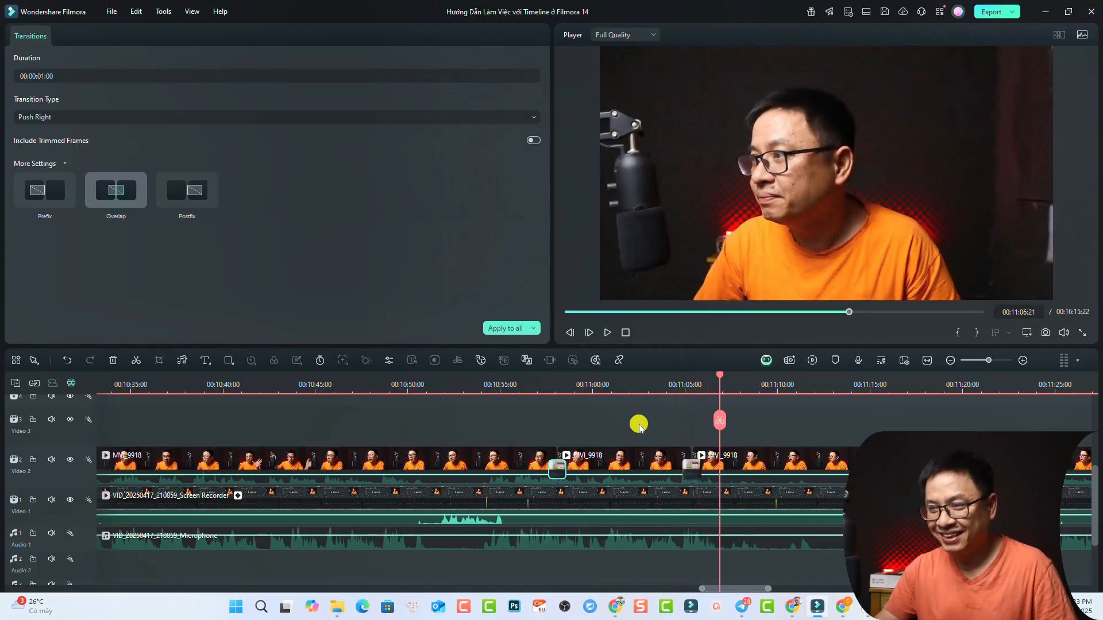
{"action": "left_click", "coordinate": [533, 328]}
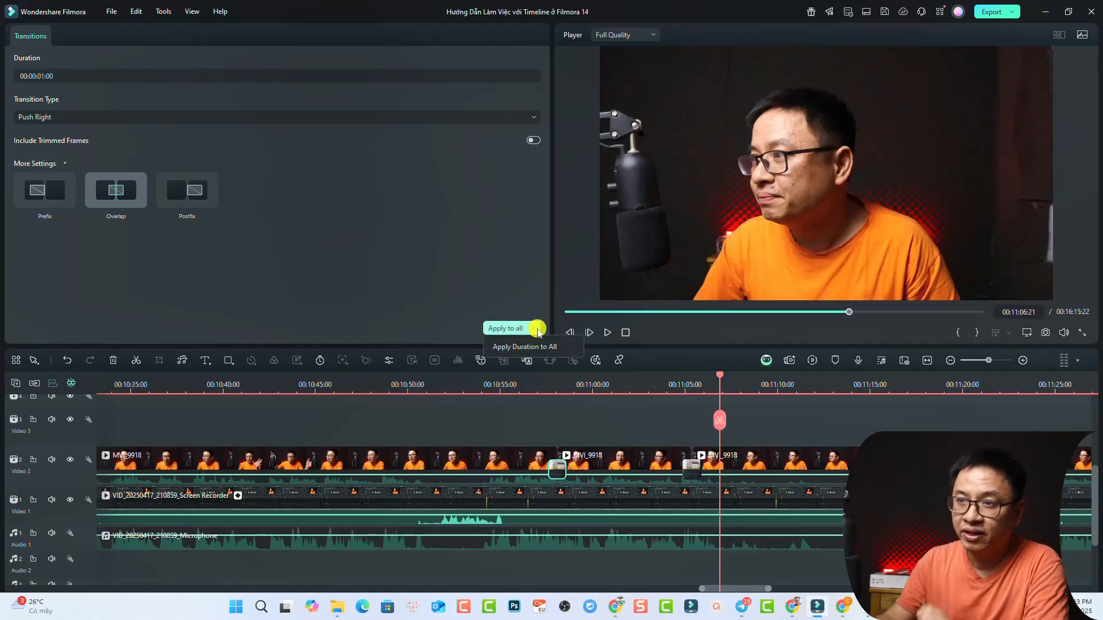
{"action": "left_click", "coordinate": [501, 329]}
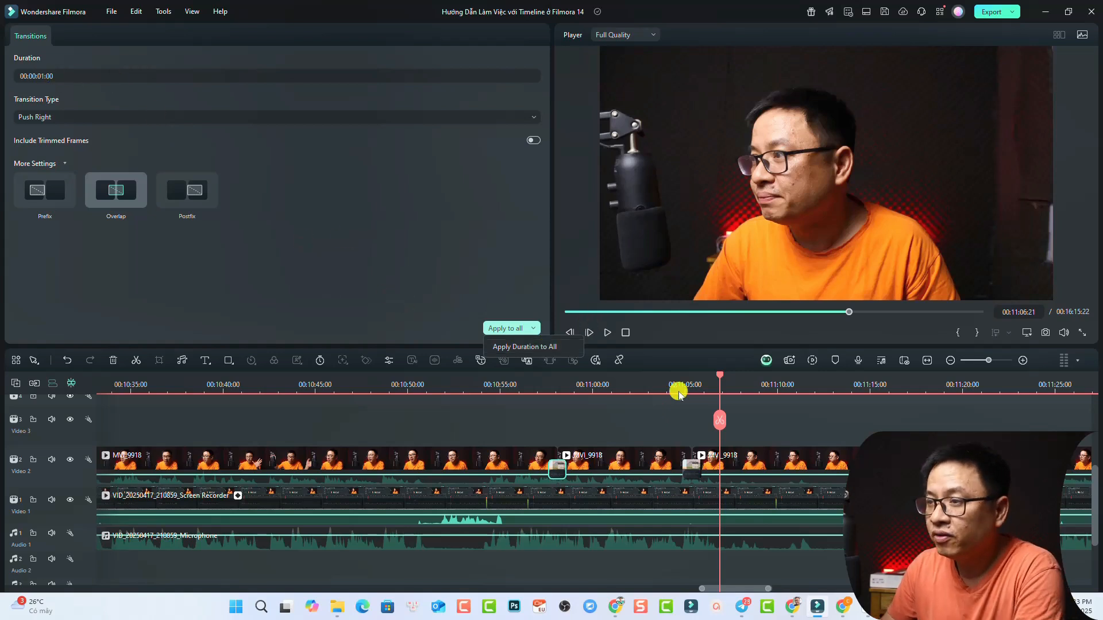
{"action": "left_click", "coordinate": [765, 430]}
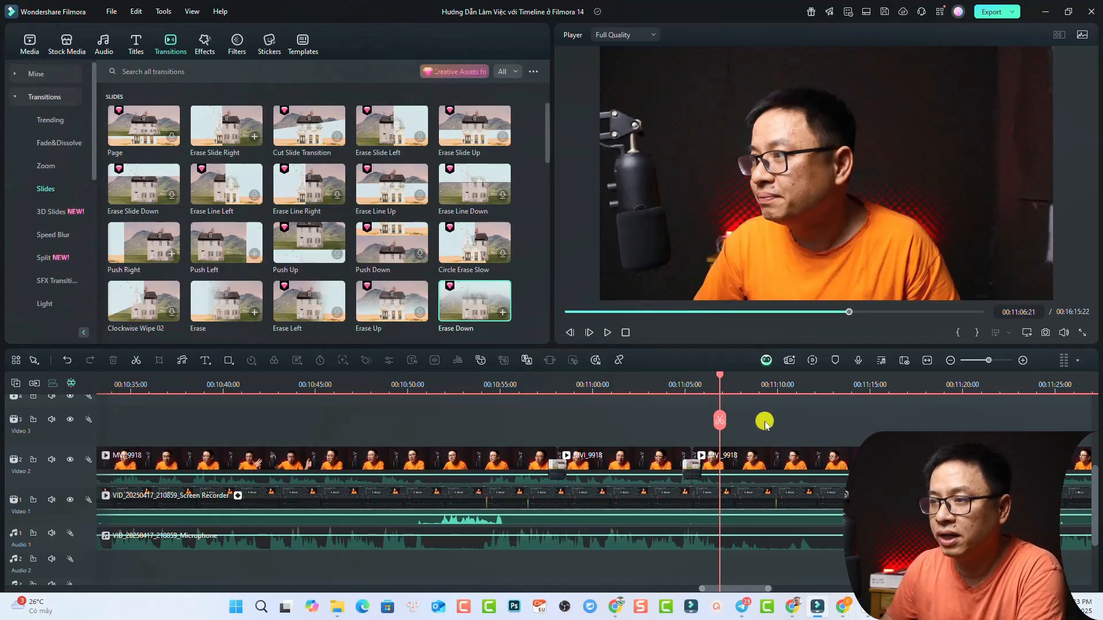
- Split the third MVI_9918 clip on the Video 2 track at 00:11:10:22
{"action": "left_click", "coordinate": [794, 391]}
{"action": "scroll", "coordinate": [807, 431], "scroll_direction": "right", "scroll_amount": 3}
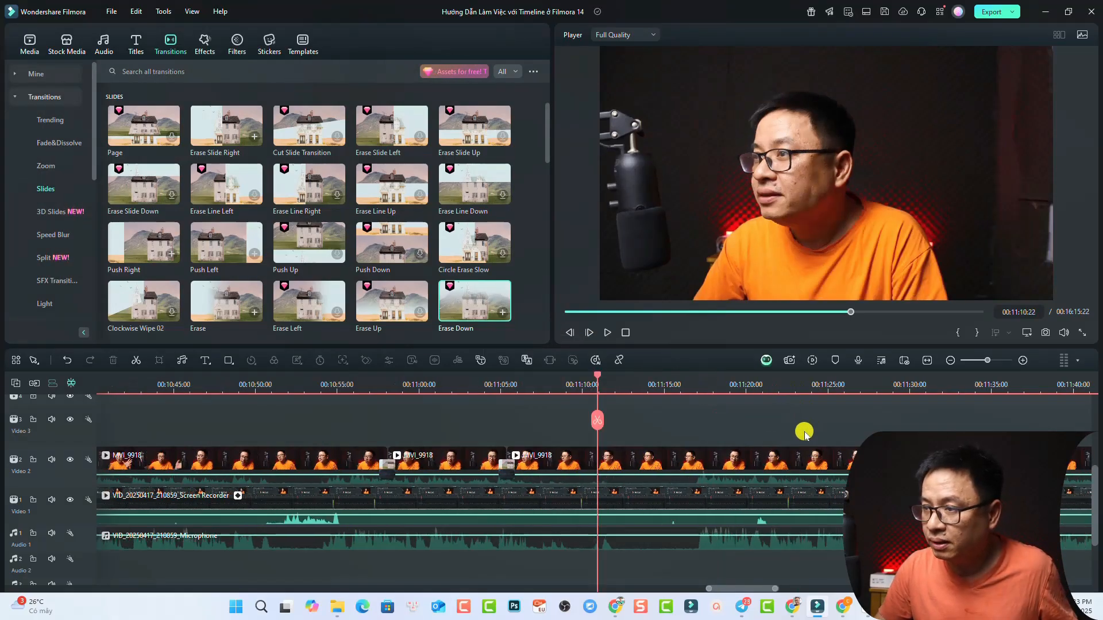
{"action": "left_click", "coordinate": [683, 470]}
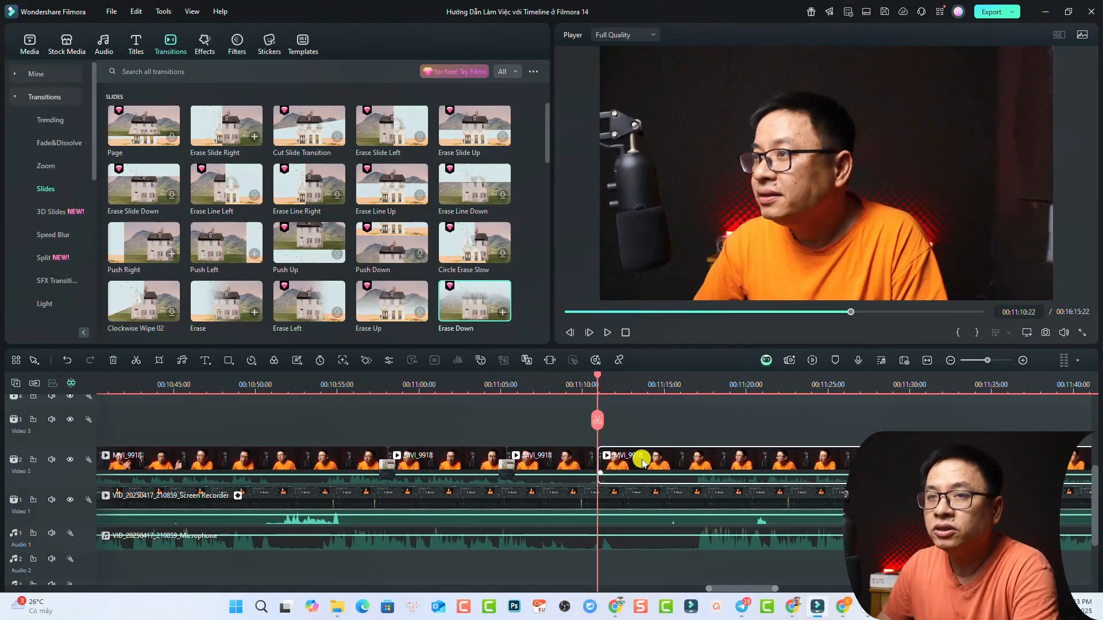
- Set the default transition duration to 1 second in the editing preferences and apply the change
{"action": "left_click", "coordinate": [112, 12]}
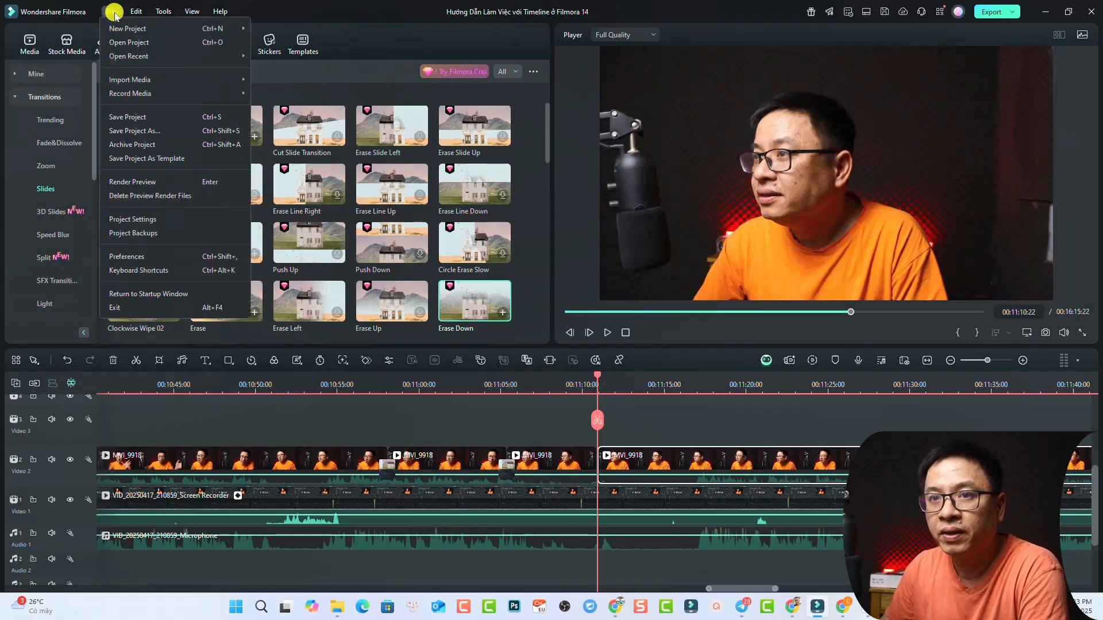
{"action": "left_click", "coordinate": [139, 259]}
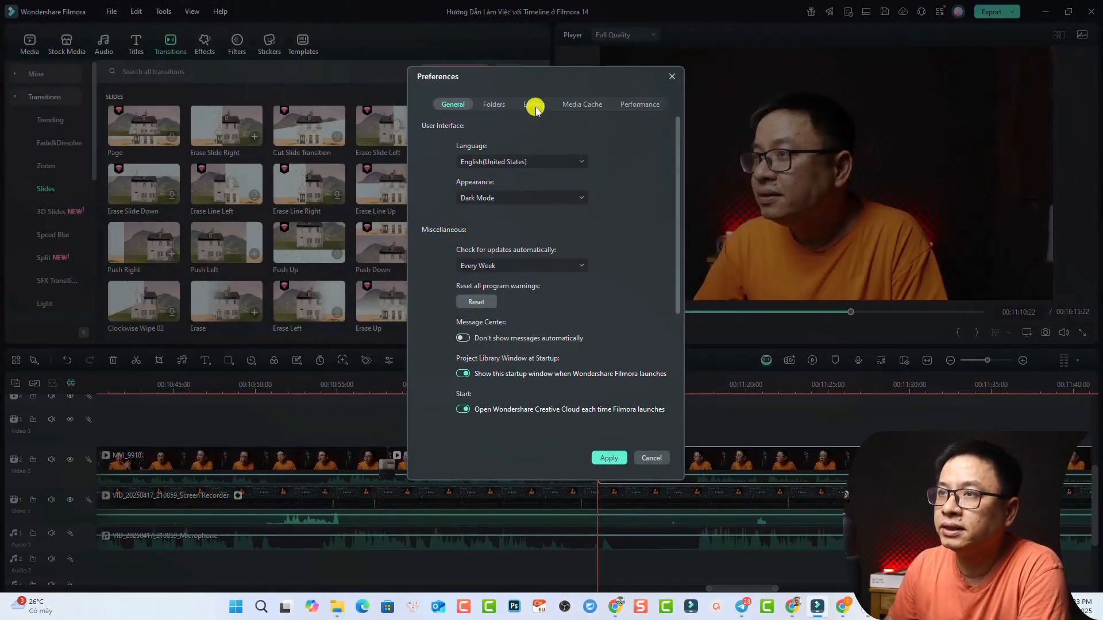
{"action": "left_click", "coordinate": [535, 107]}
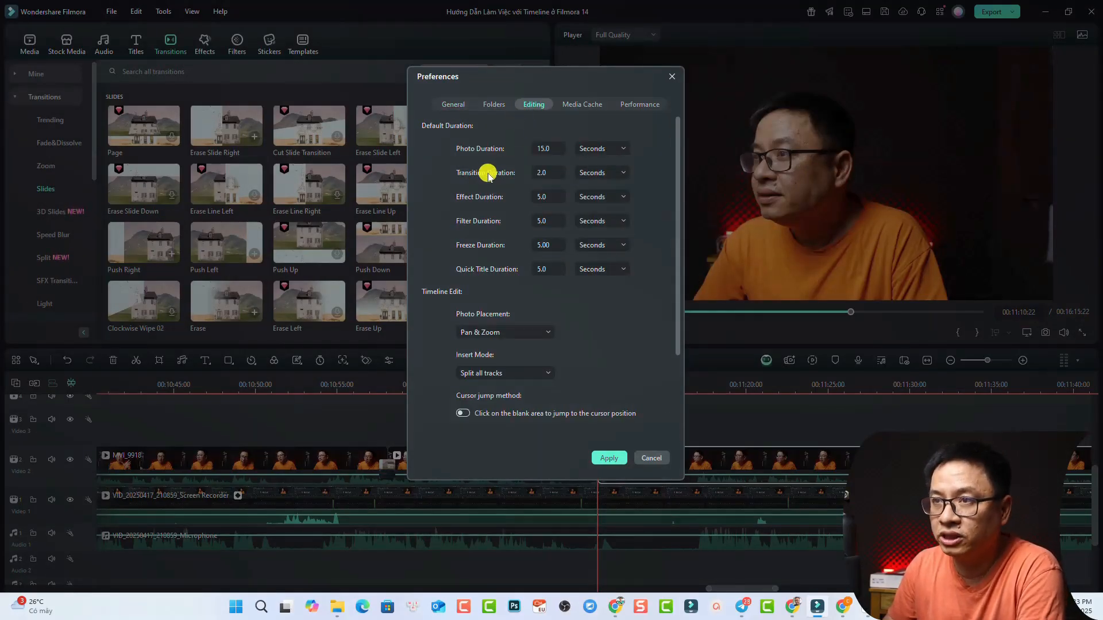
{"action": "left_click", "coordinate": [545, 172]}
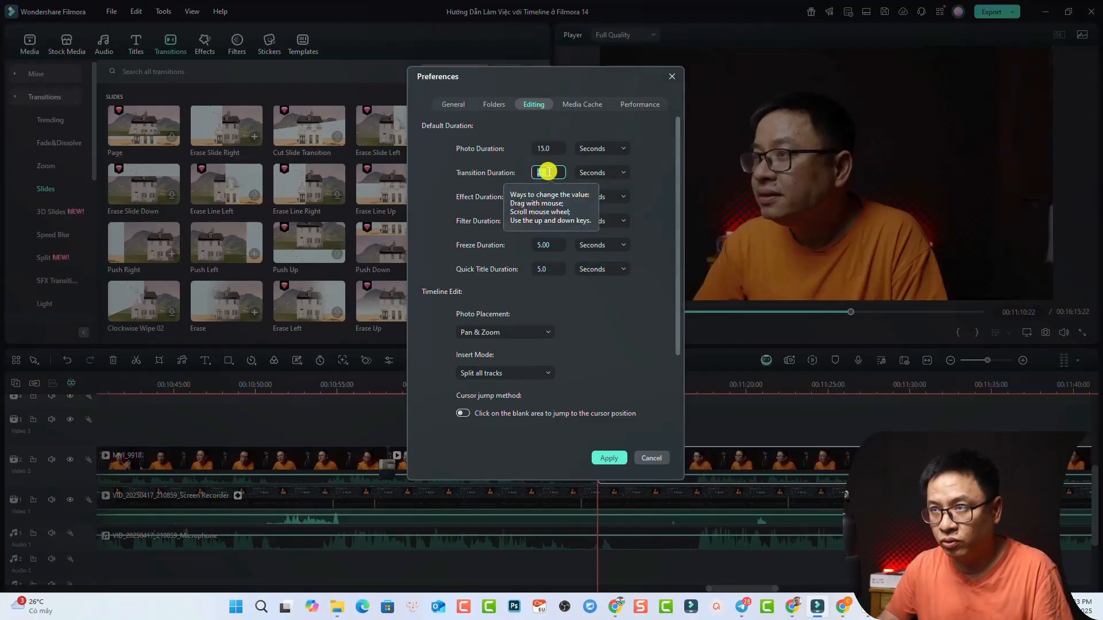
{"action": "left_click", "coordinate": [616, 174]}
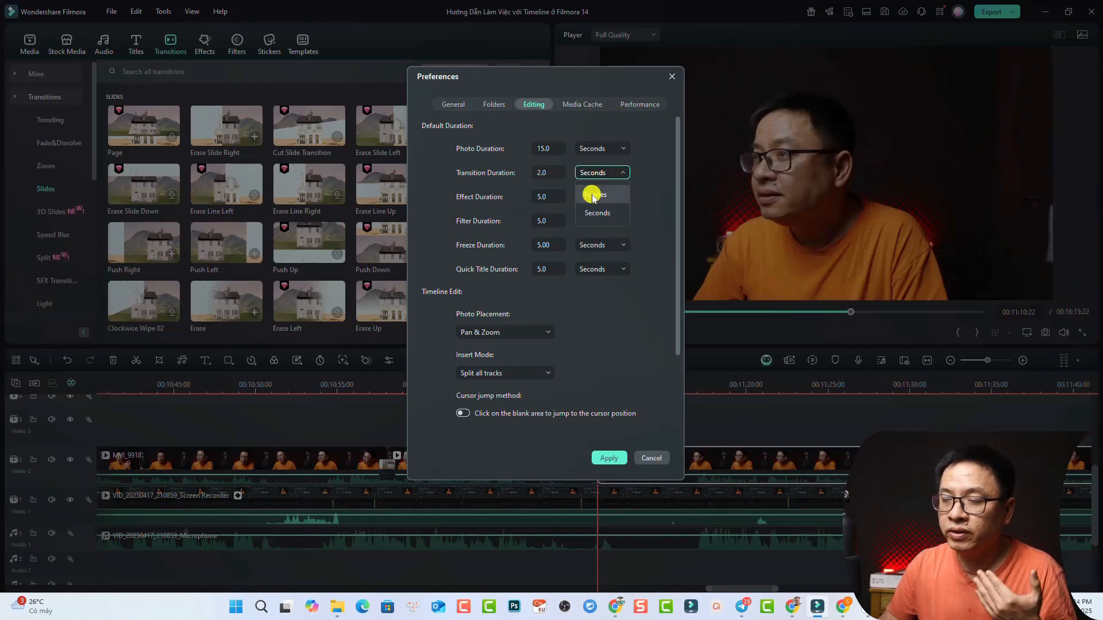
{"action": "left_click", "coordinate": [541, 171]}
{"action": "double_click", "coordinate": [549, 171]}
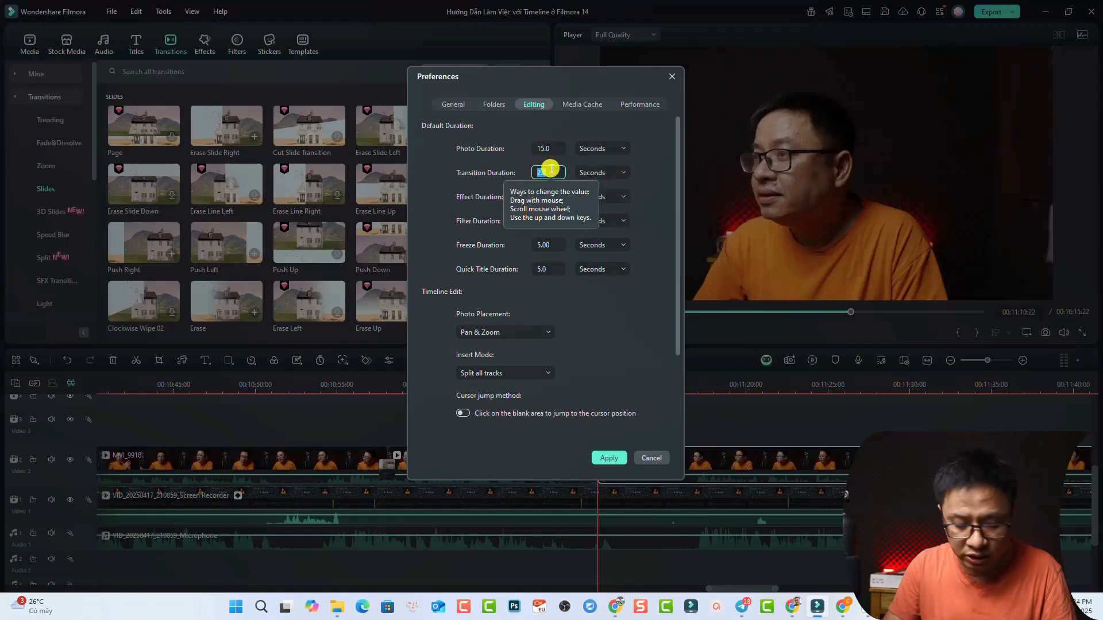
{"action": "type", "text": "1"}
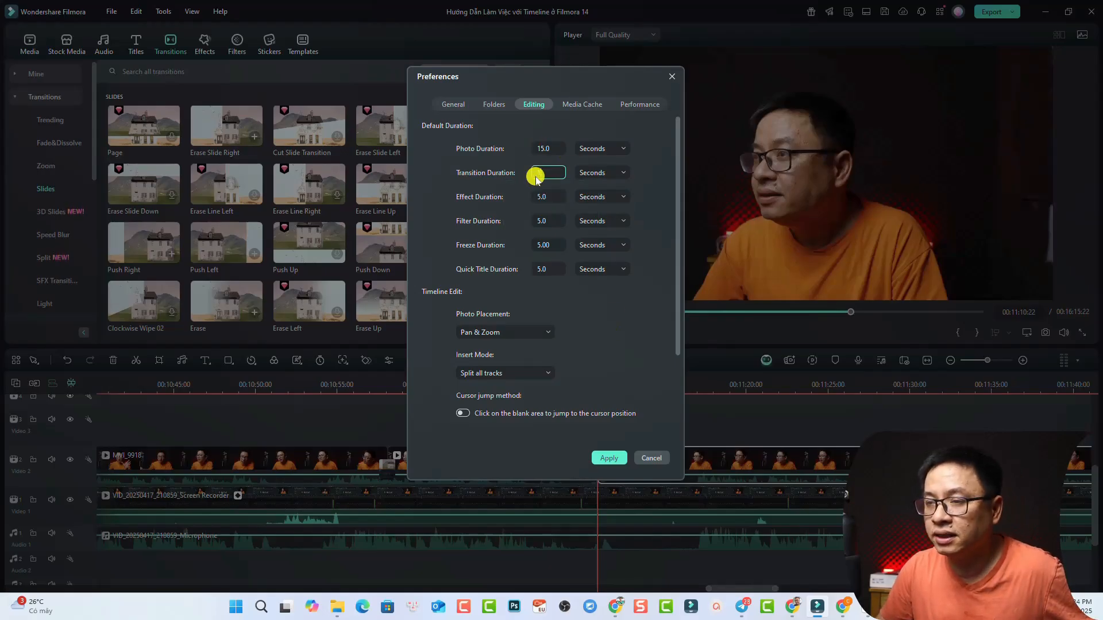
{"action": "left_click", "coordinate": [609, 458]}
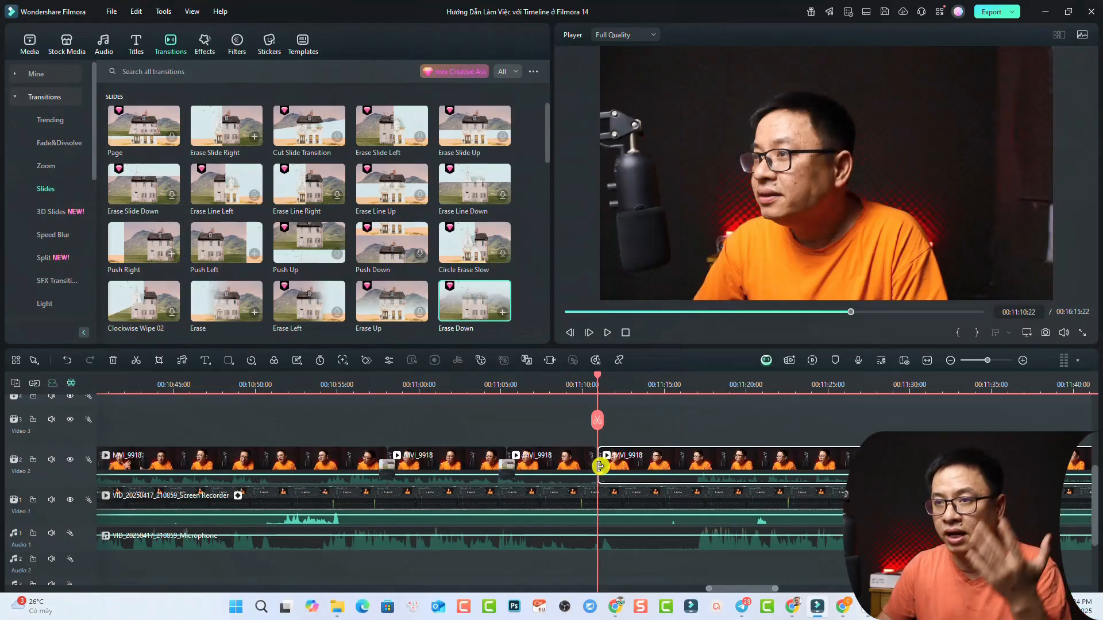
- Add the Dissolve transition from Fade&Dissolve at the newest MVI_9918 cut and open its settings
{"action": "left_click", "coordinate": [689, 389]}
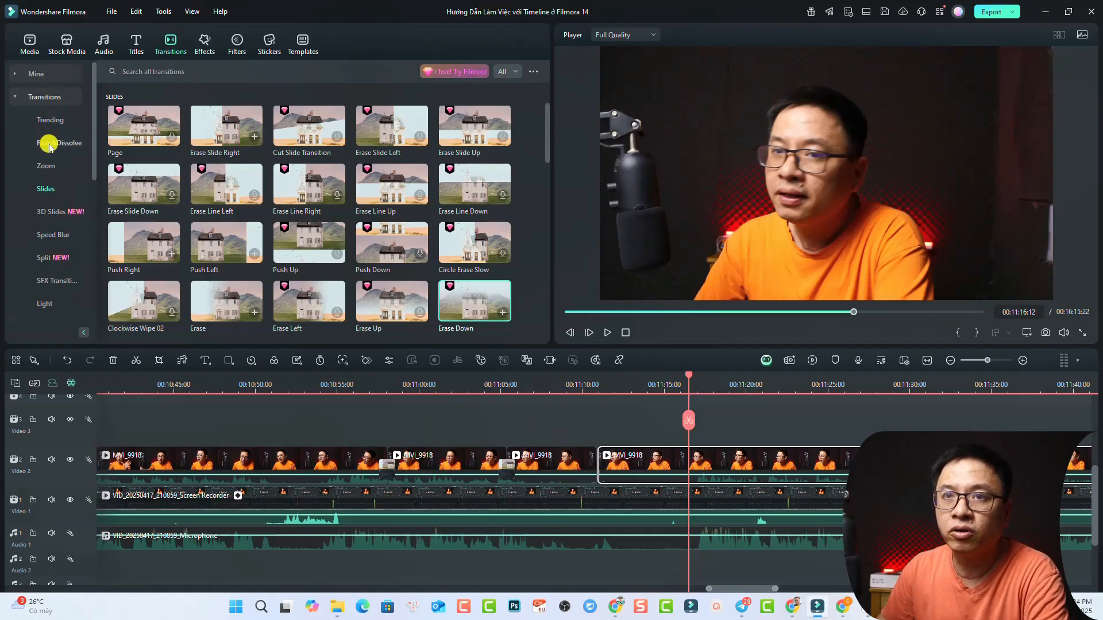
{"action": "left_click", "coordinate": [49, 144]}
{"action": "left_click_drag", "start_coordinate": [217, 147], "coordinate": [597, 471]}
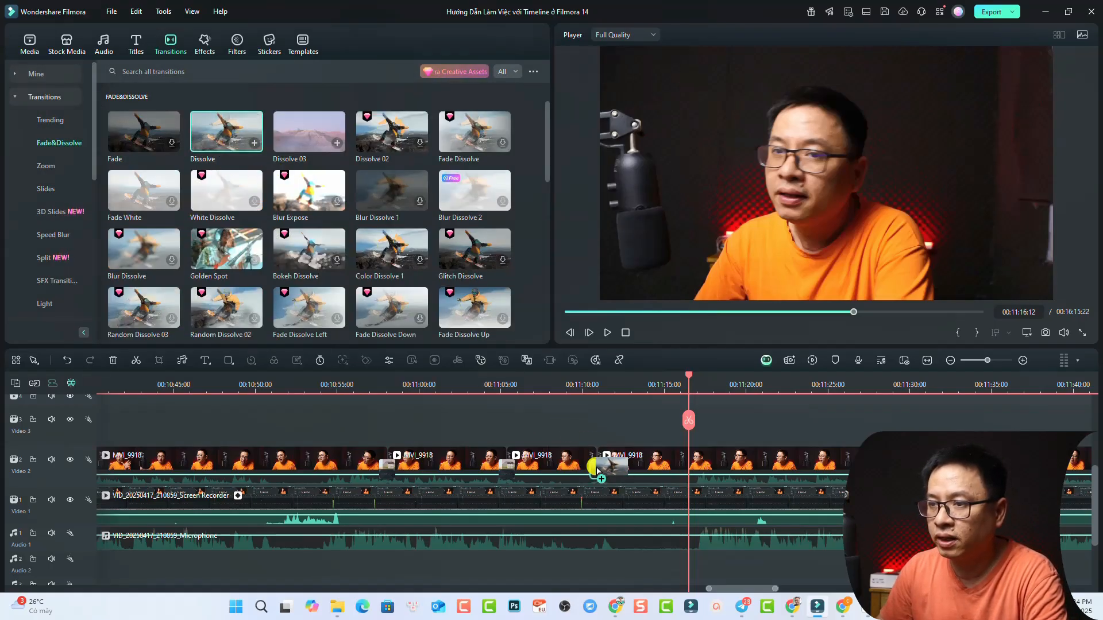
{"action": "left_click", "coordinate": [620, 392]}
{"action": "double_click", "coordinate": [598, 470]}
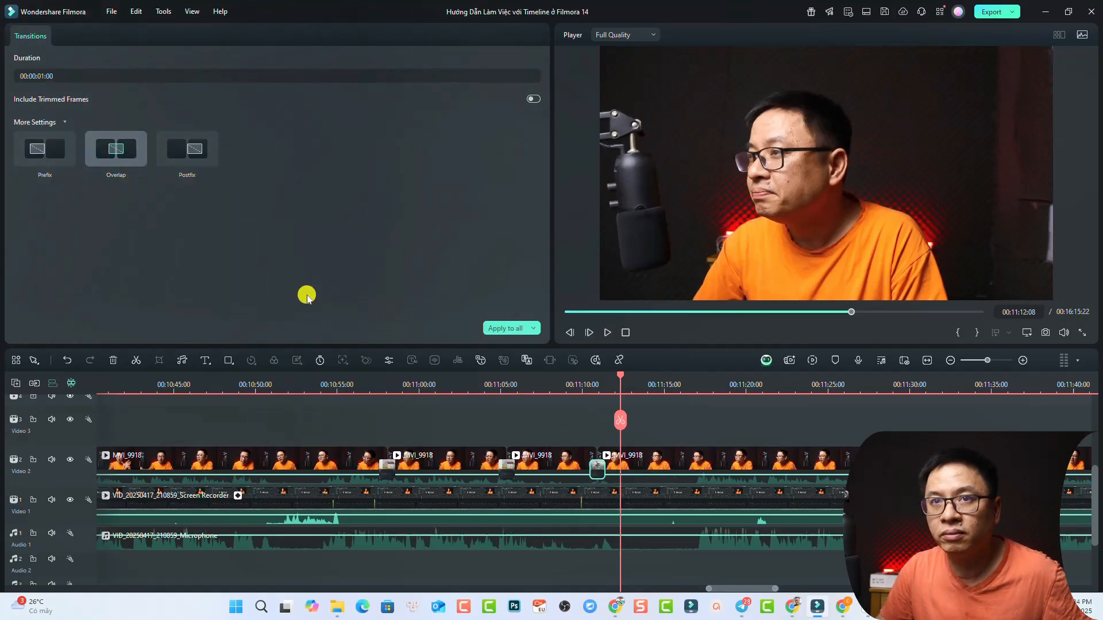